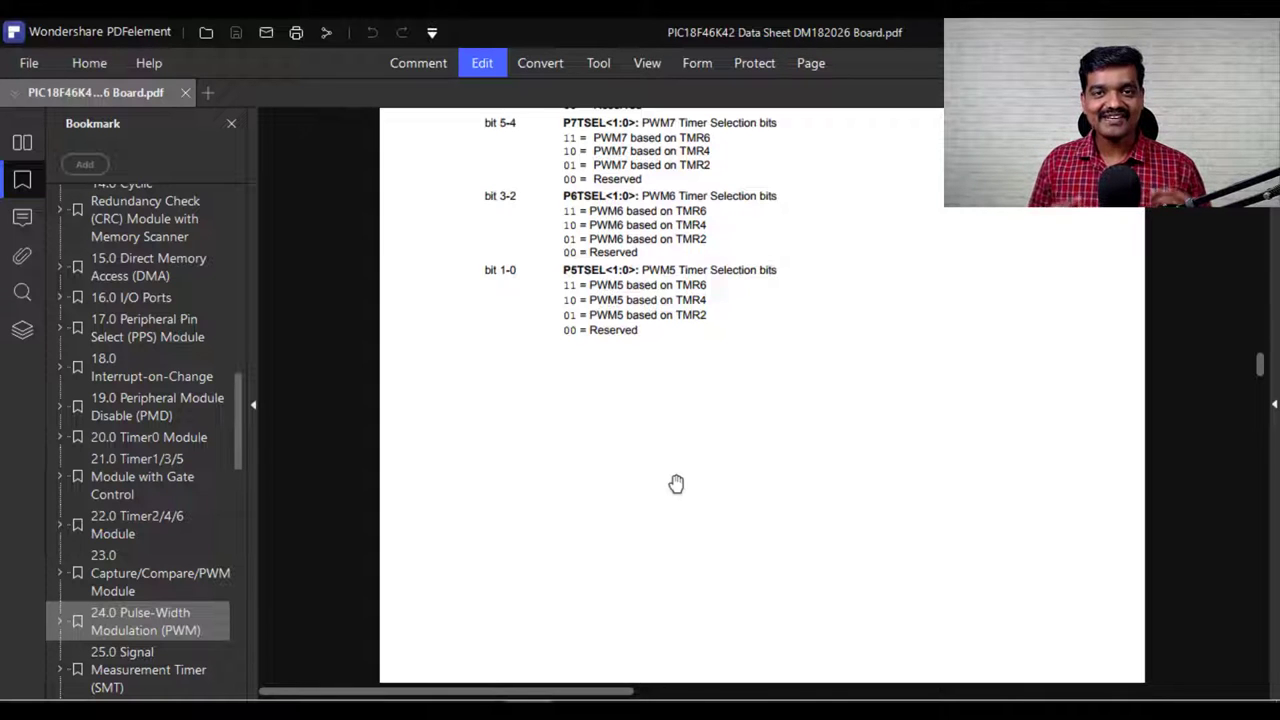
Review the PWM chapter of the PIC18F46K42 data sheet, from the timer selection register back to the PWM output figure
scroll(676, 484, "up", 10)
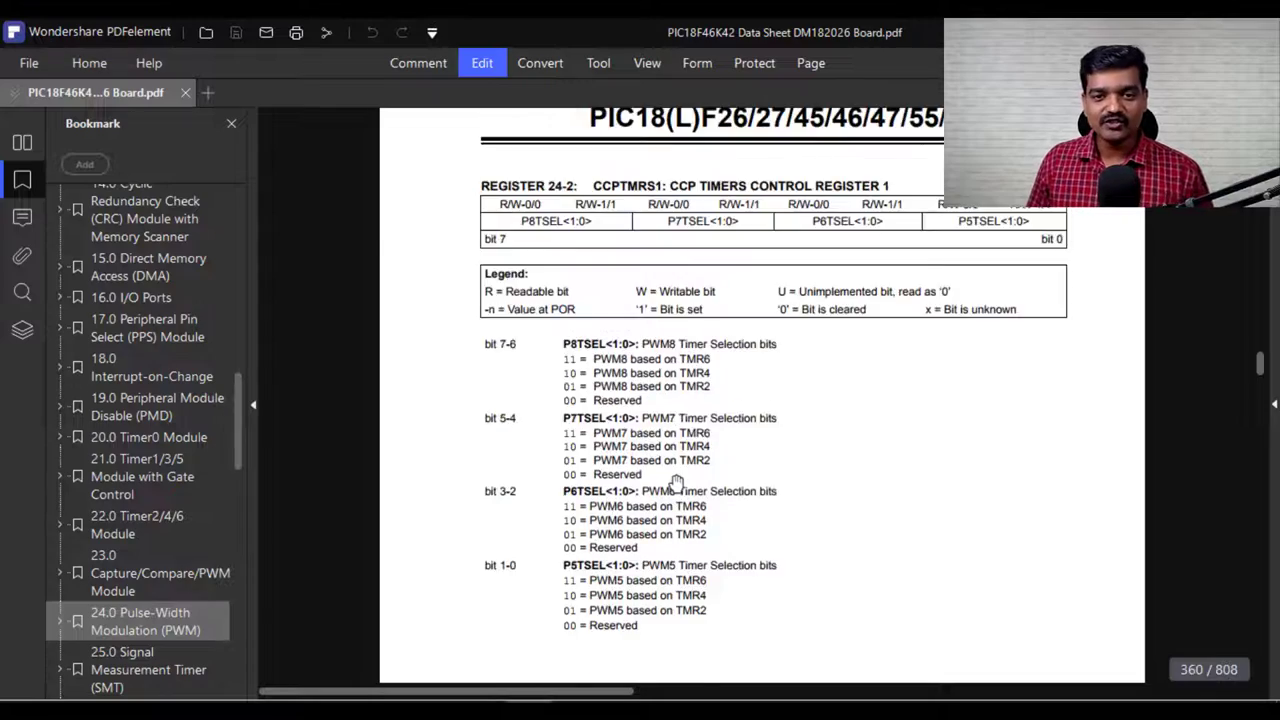
scroll(676, 484, "up", 12)
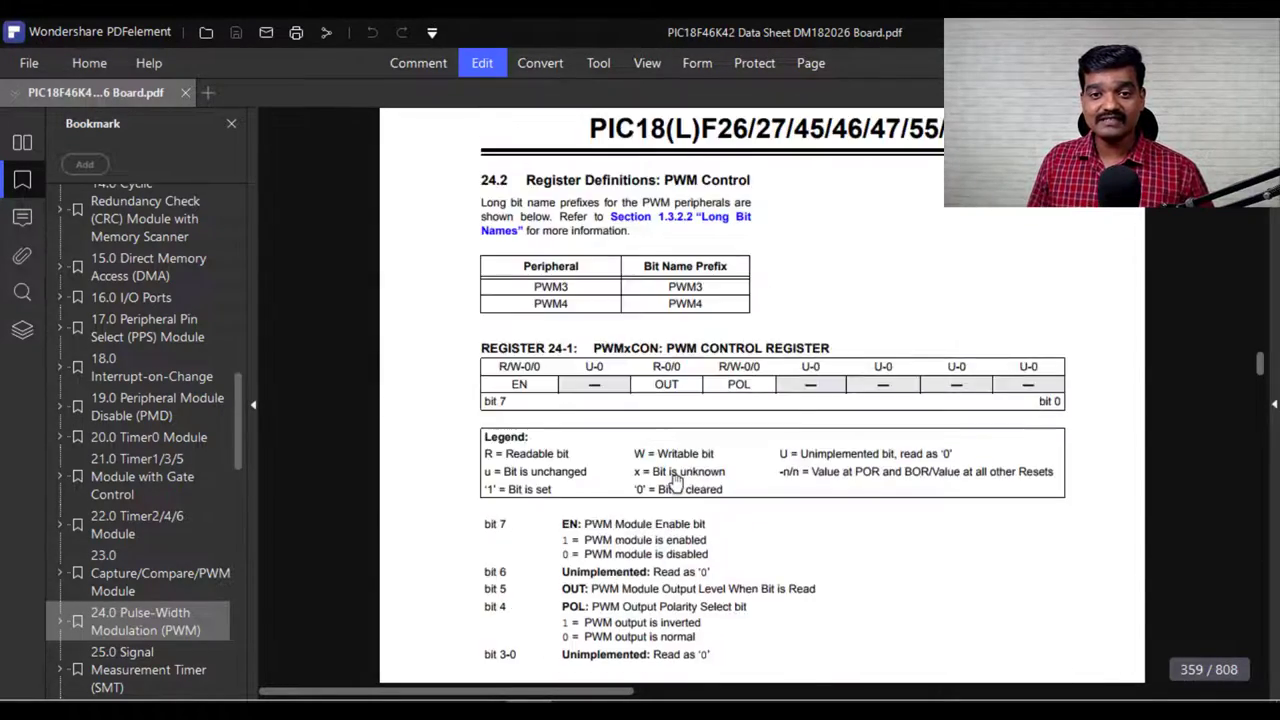
scroll(676, 484, "up", 12)
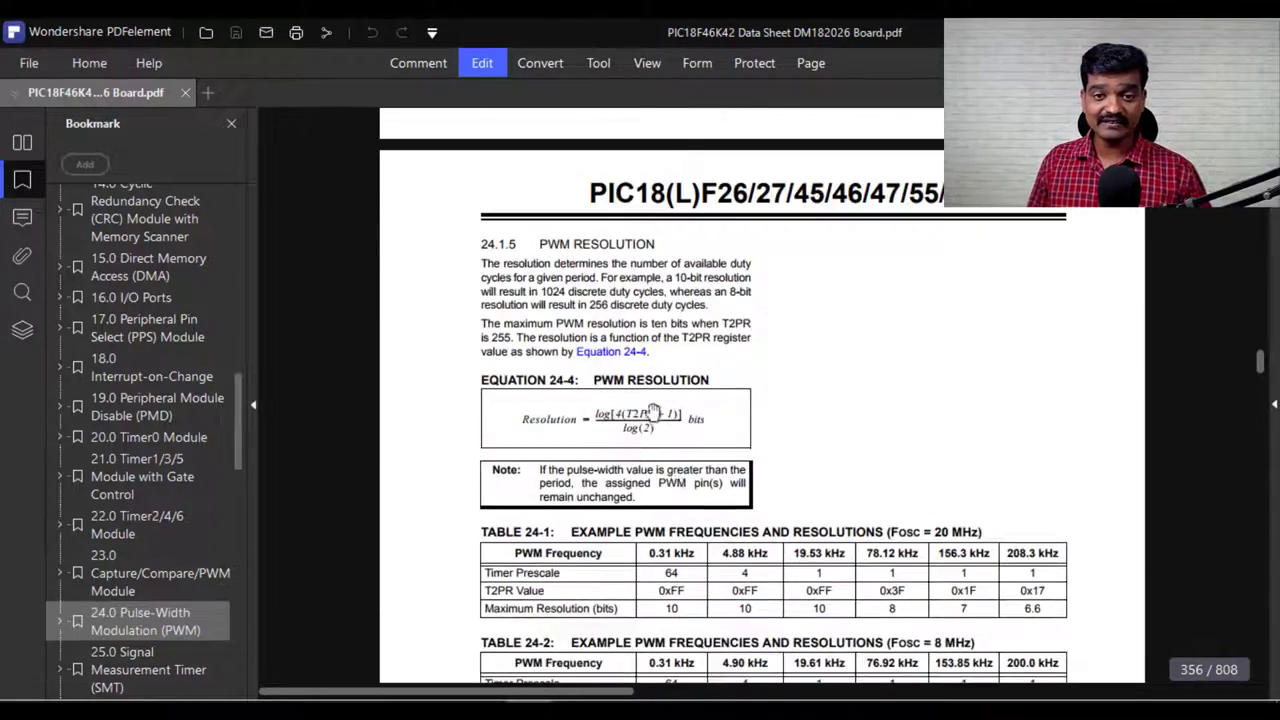
scroll(652, 412, "up", 12)
scroll(652, 412, "up", 2)
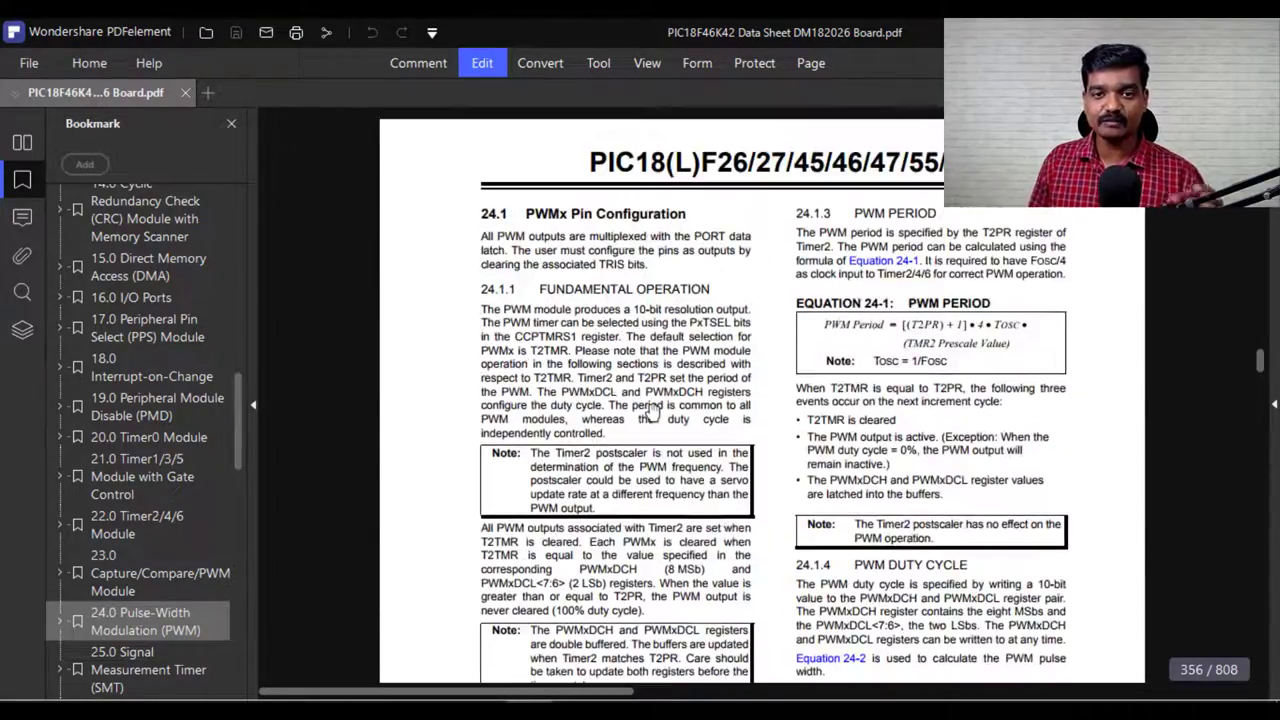
scroll(652, 412, "up", 6)
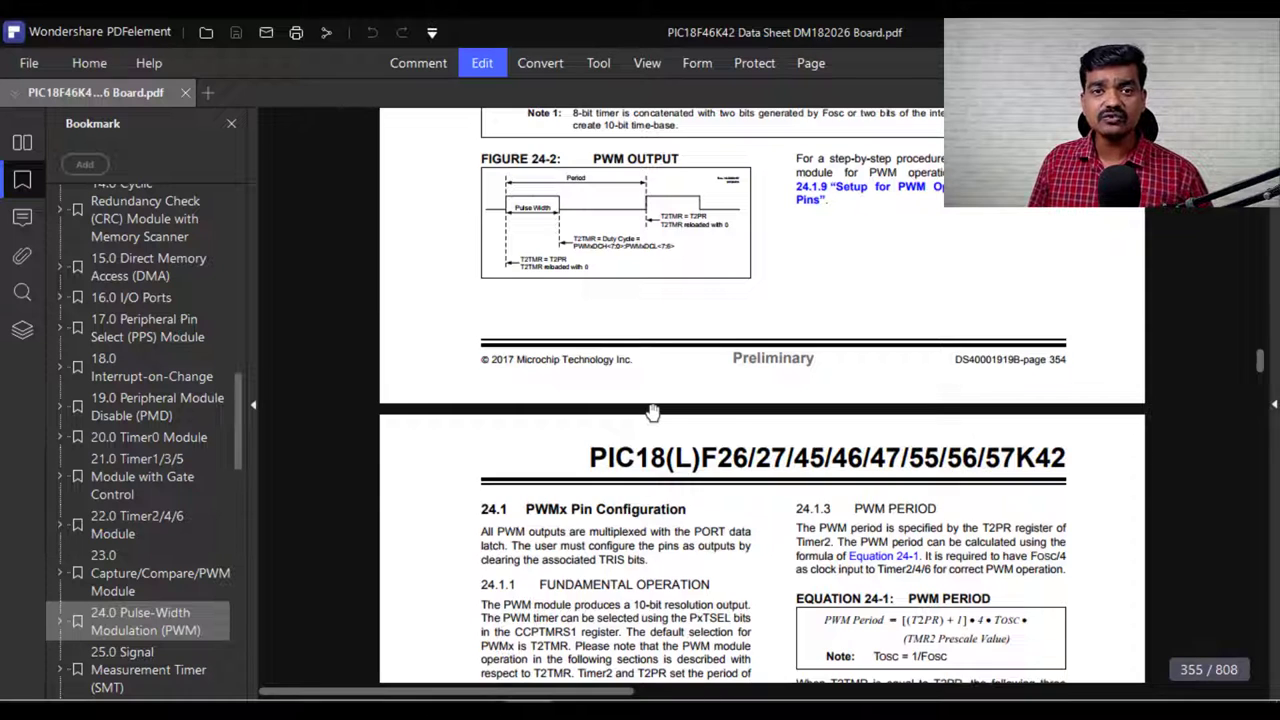
scroll(652, 412, "up", 2)
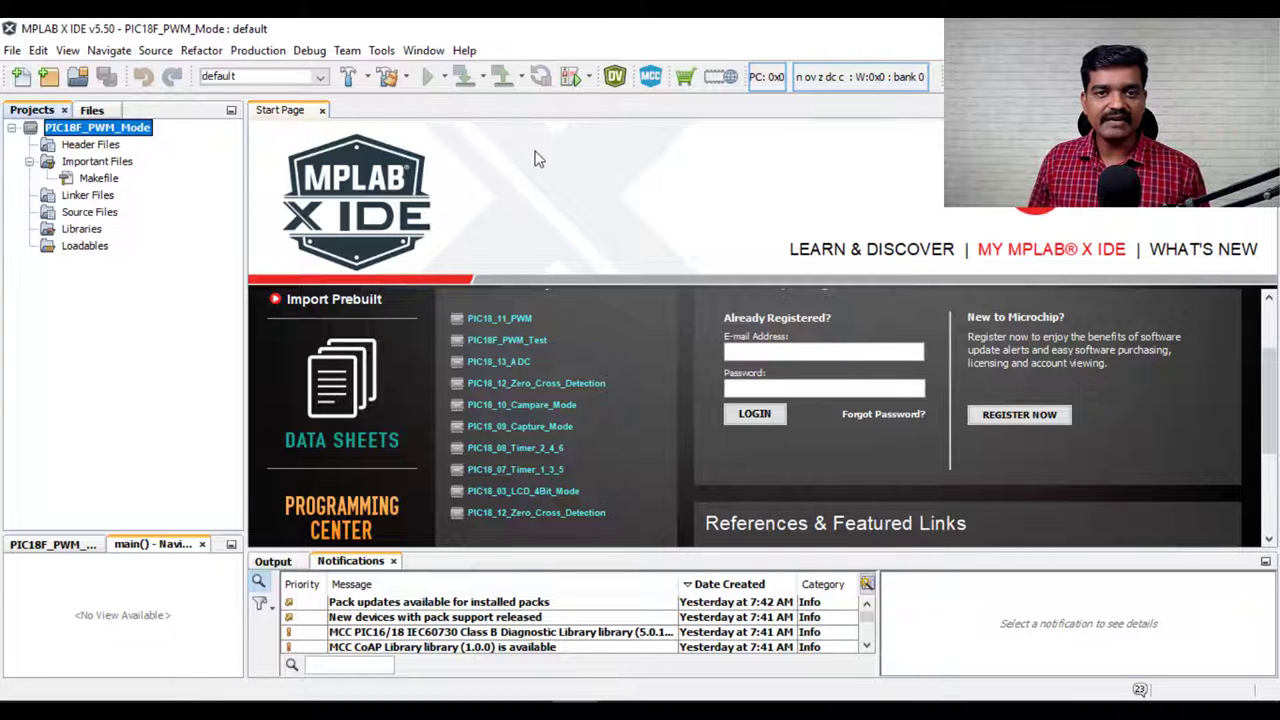
Switch to MPLAB X IDE, launch MCC for the PIC18F_PWM_Mode project, and complete its content wizard with MCC Classic
left_click(649, 78)
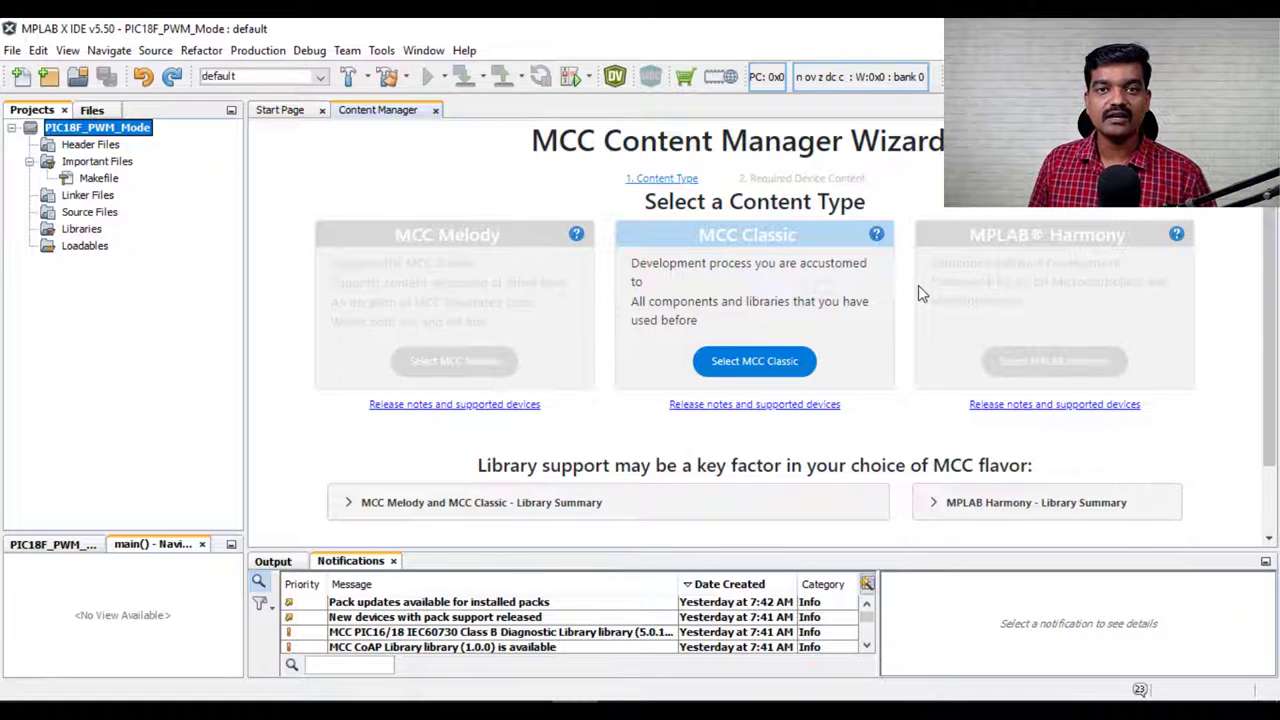
left_click(753, 368)
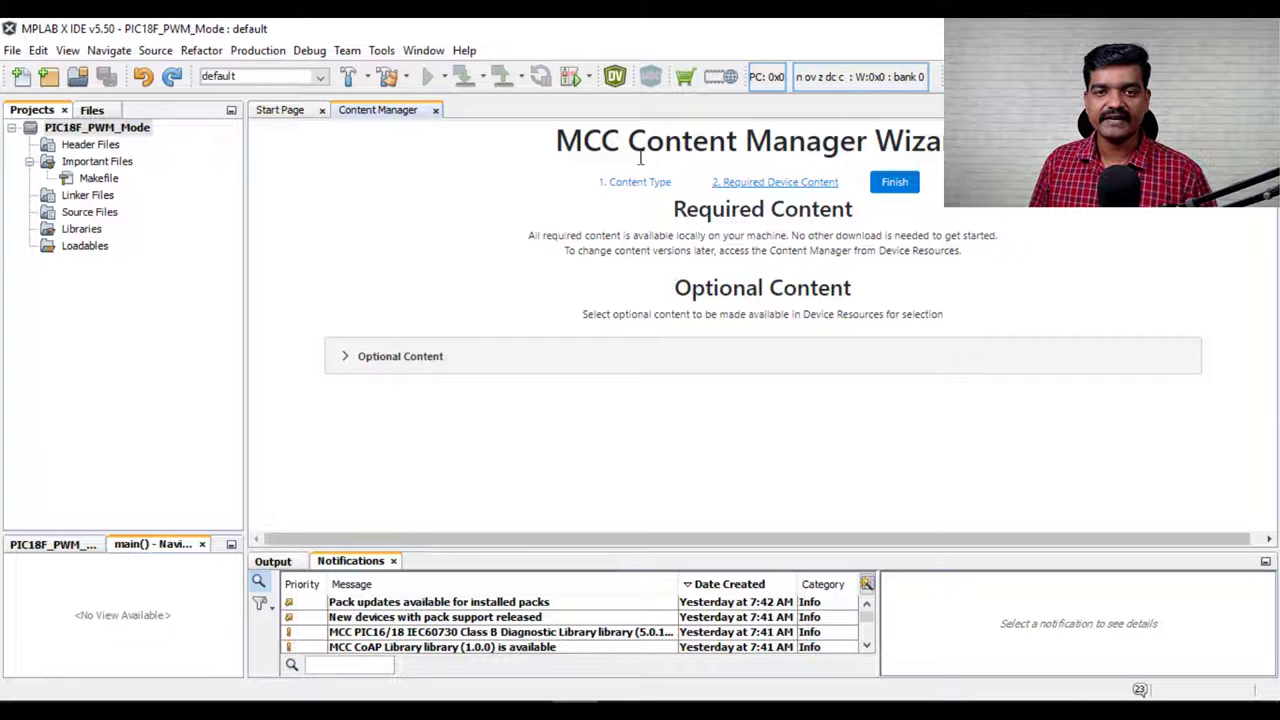
left_click(894, 182)
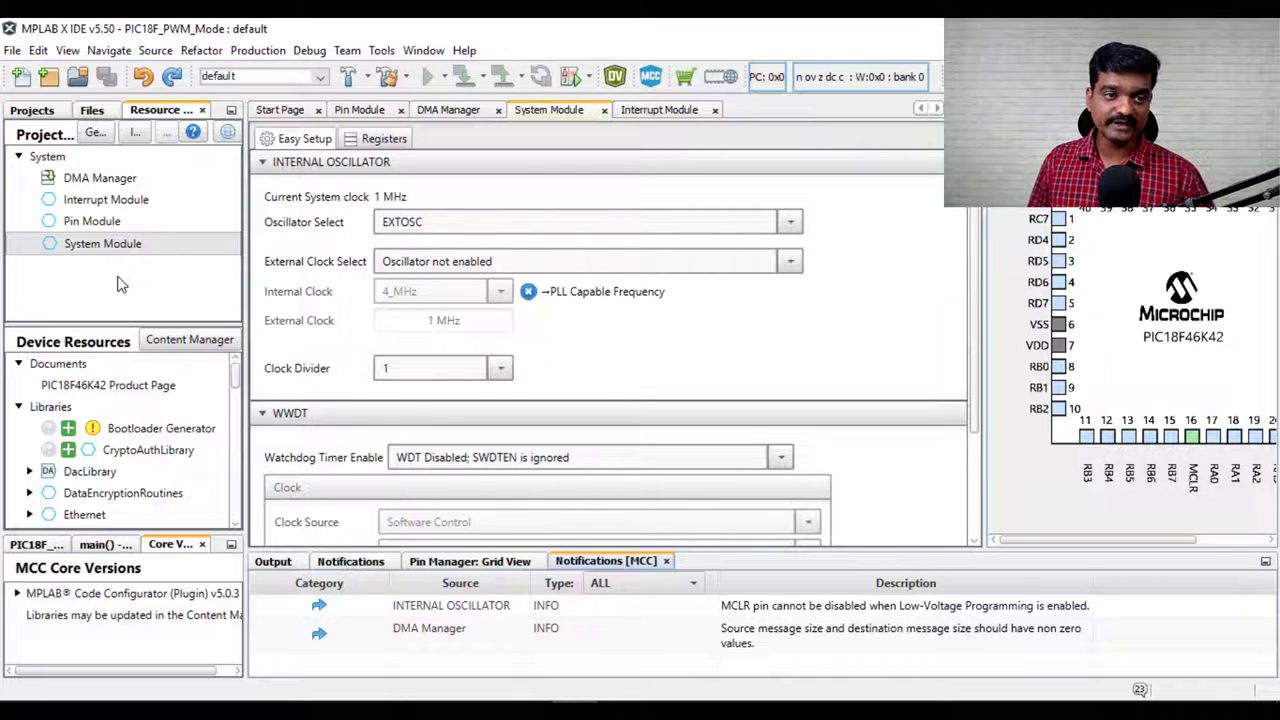
Look through the settings of the Interrupt Module, Pin Module and System Module
left_click(111, 204)
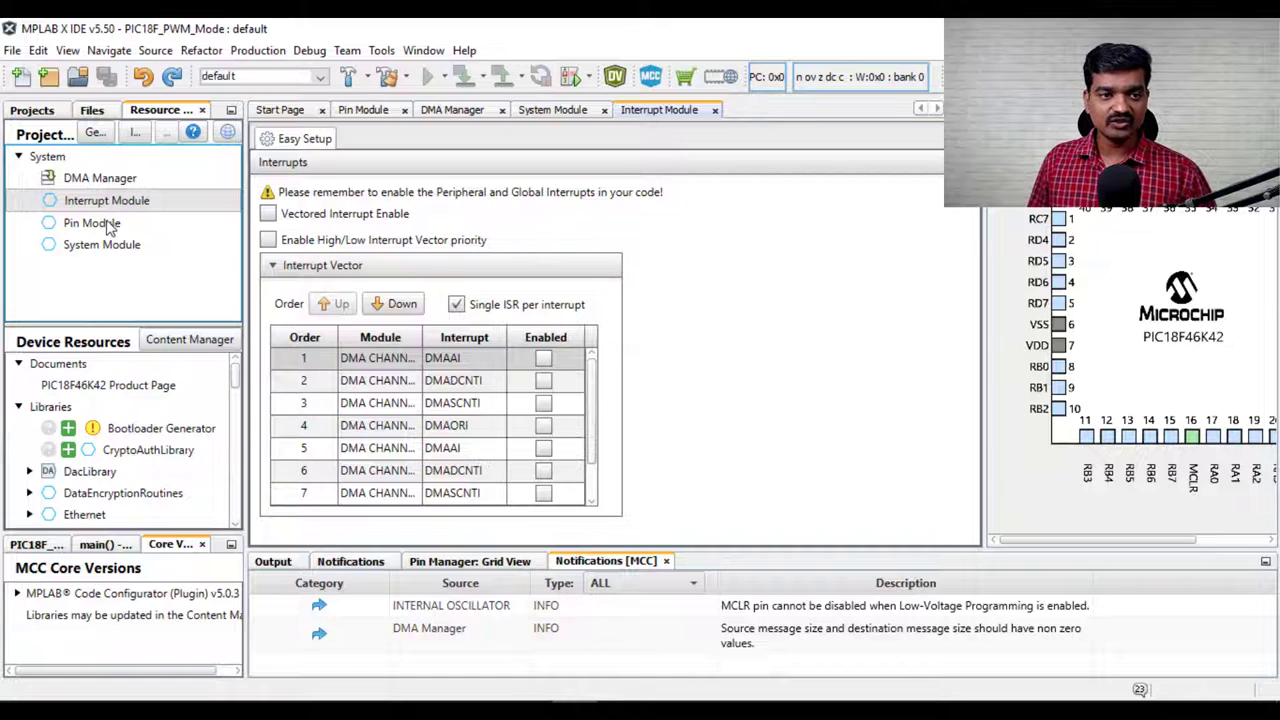
left_click(111, 226)
left_click(113, 255)
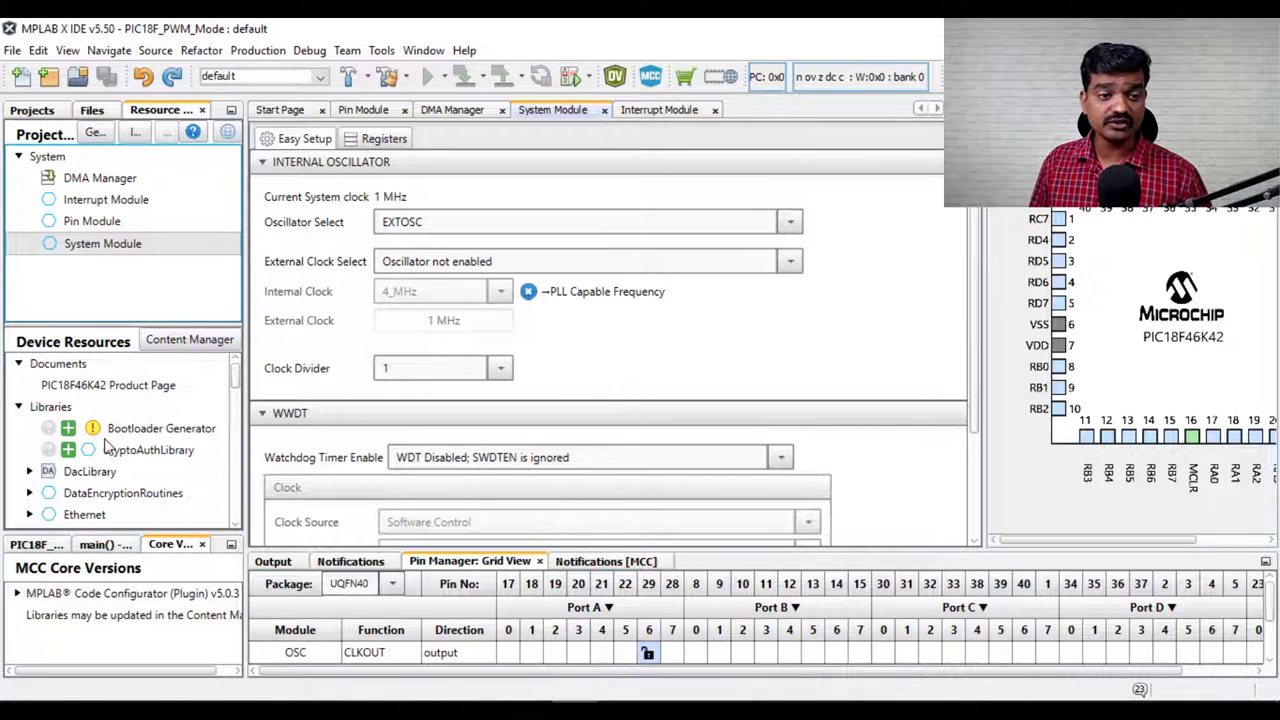
Add the PWM5 peripheral from the device resources to the project and show its hardware settings
scroll(112, 448, "down", 10)
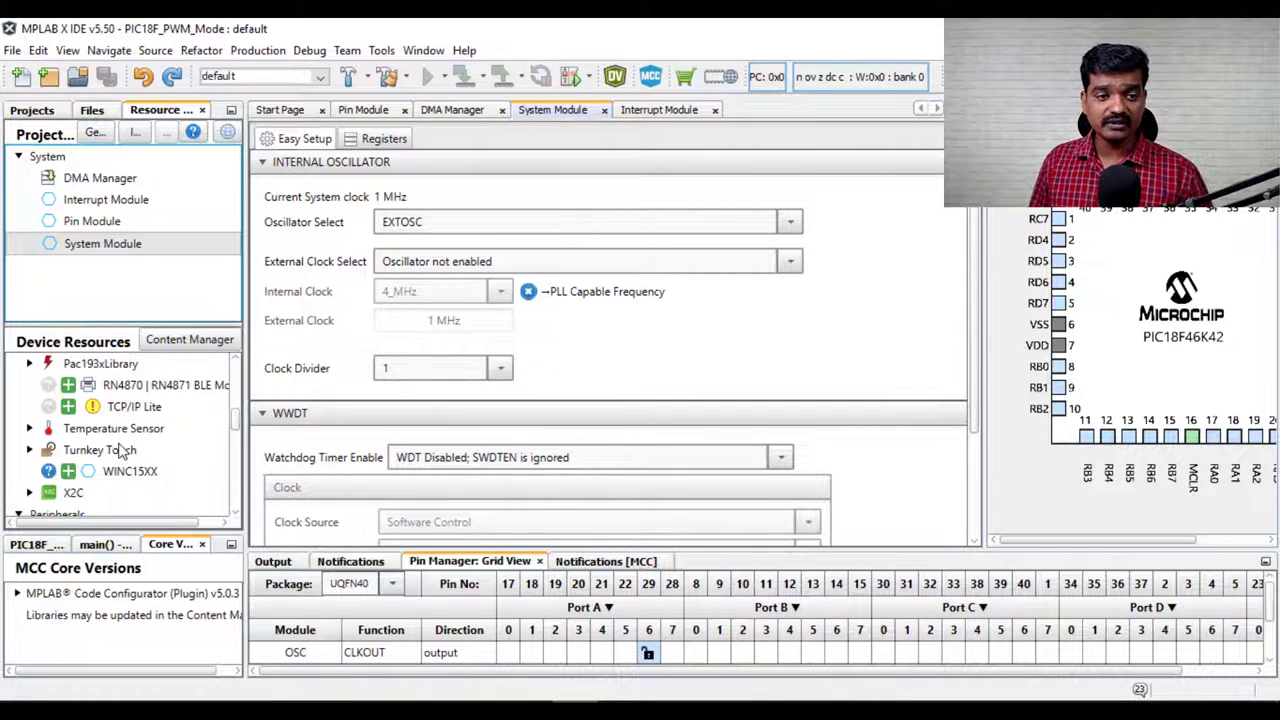
scroll(120, 453, "down", 5)
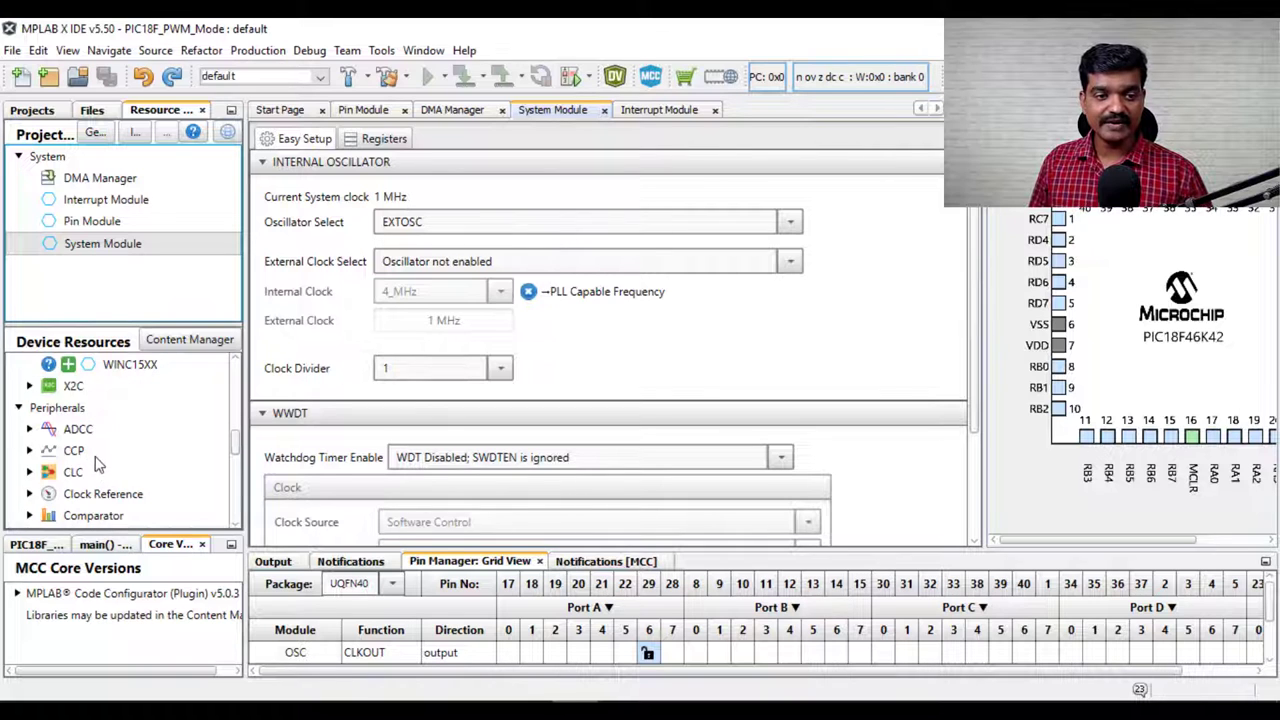
scroll(97, 462, "down", 5)
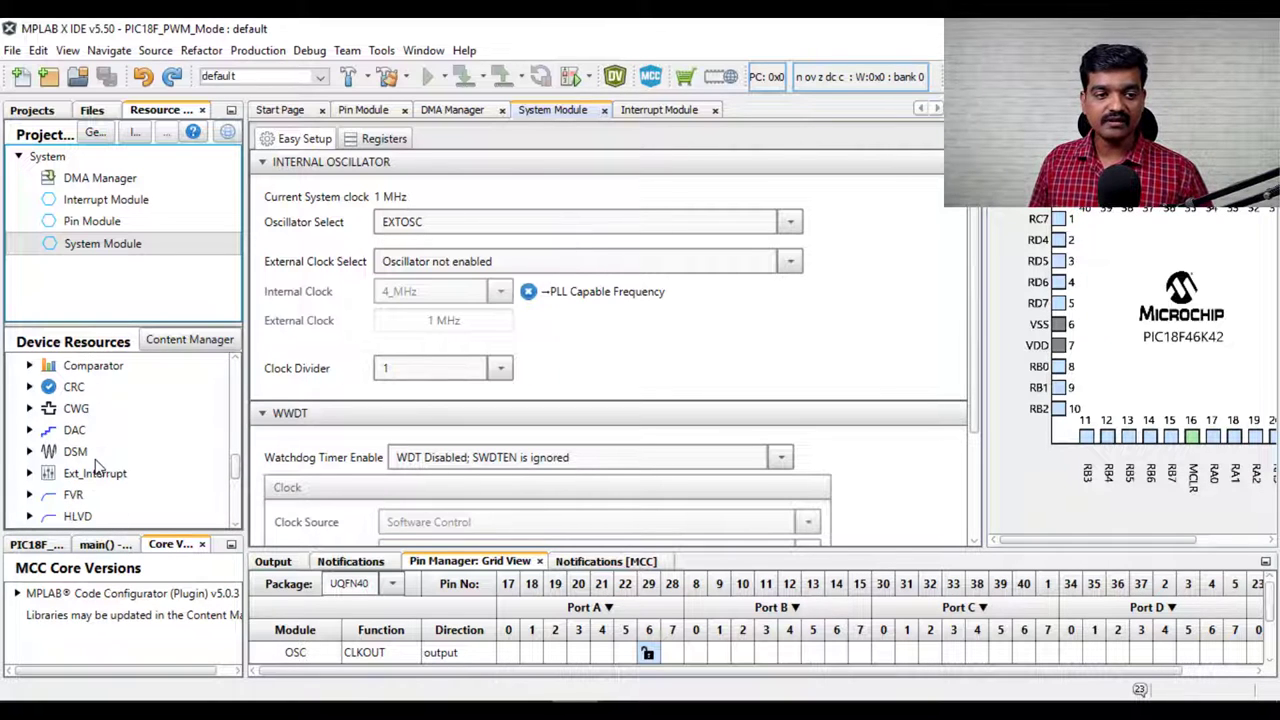
scroll(90, 455, "down", 5)
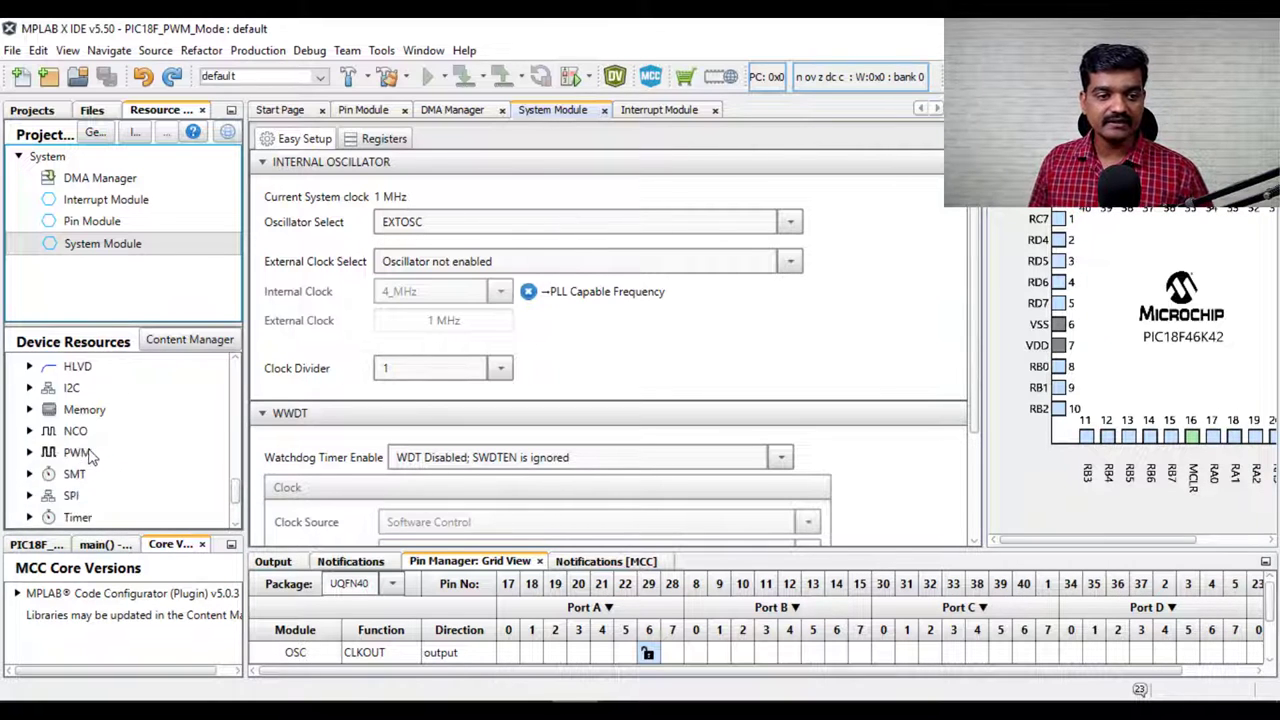
scroll(88, 490, "down", 2)
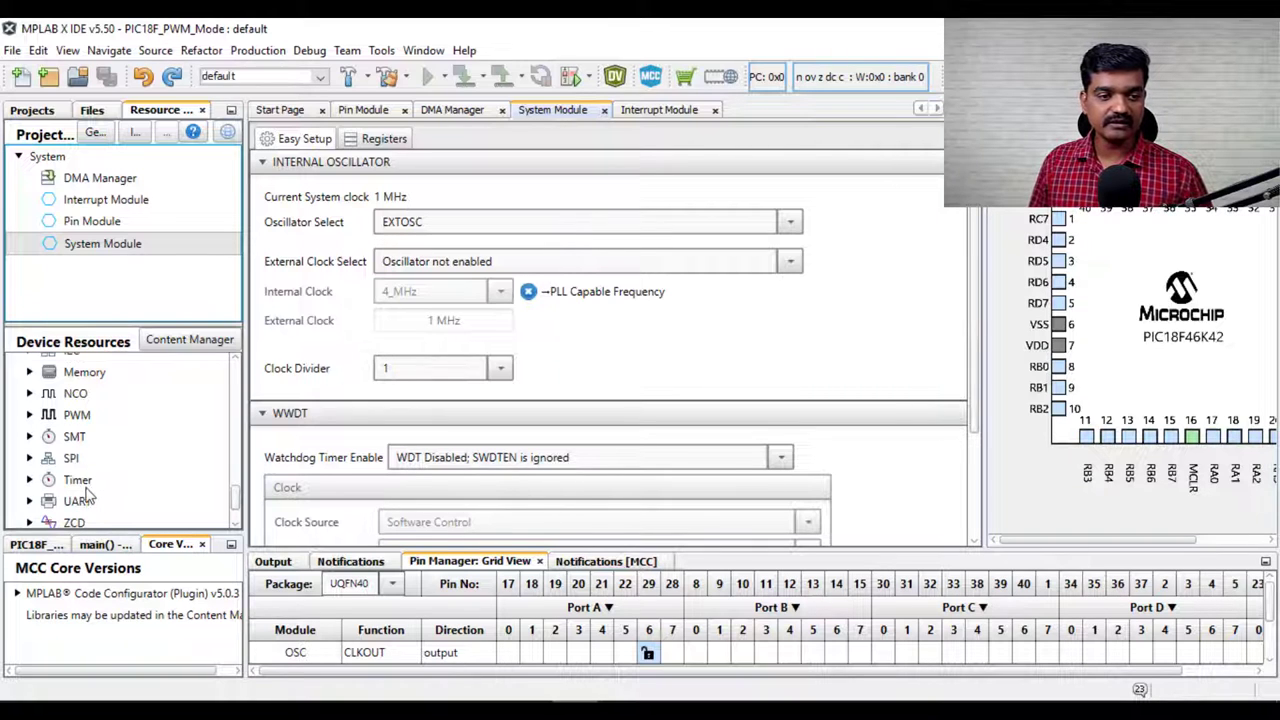
scroll(60, 482, "down", 2)
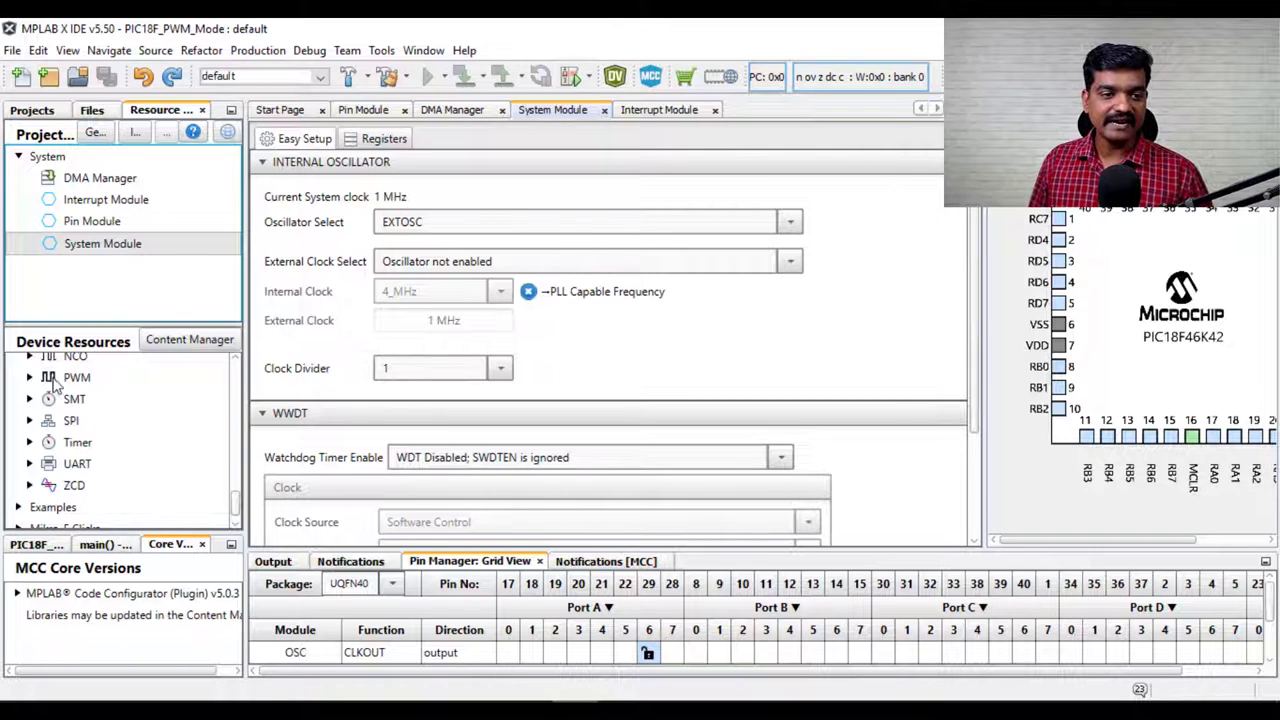
left_click(29, 378)
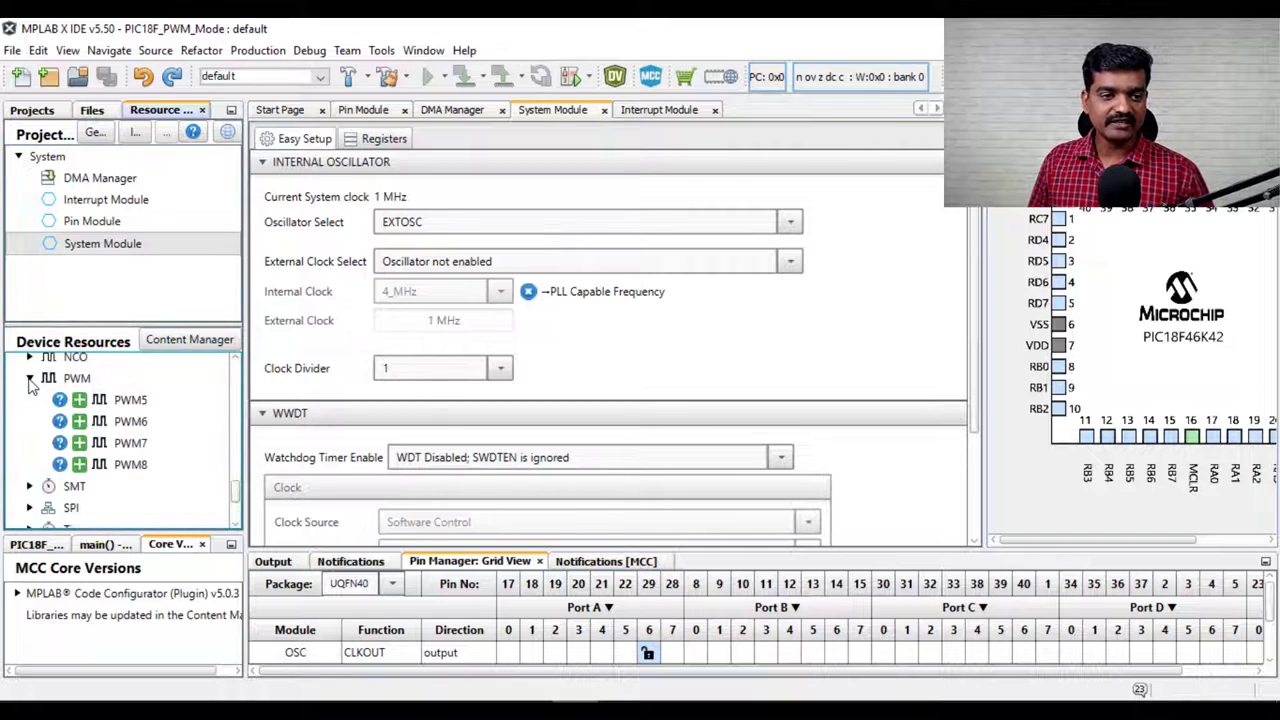
left_click(117, 401)
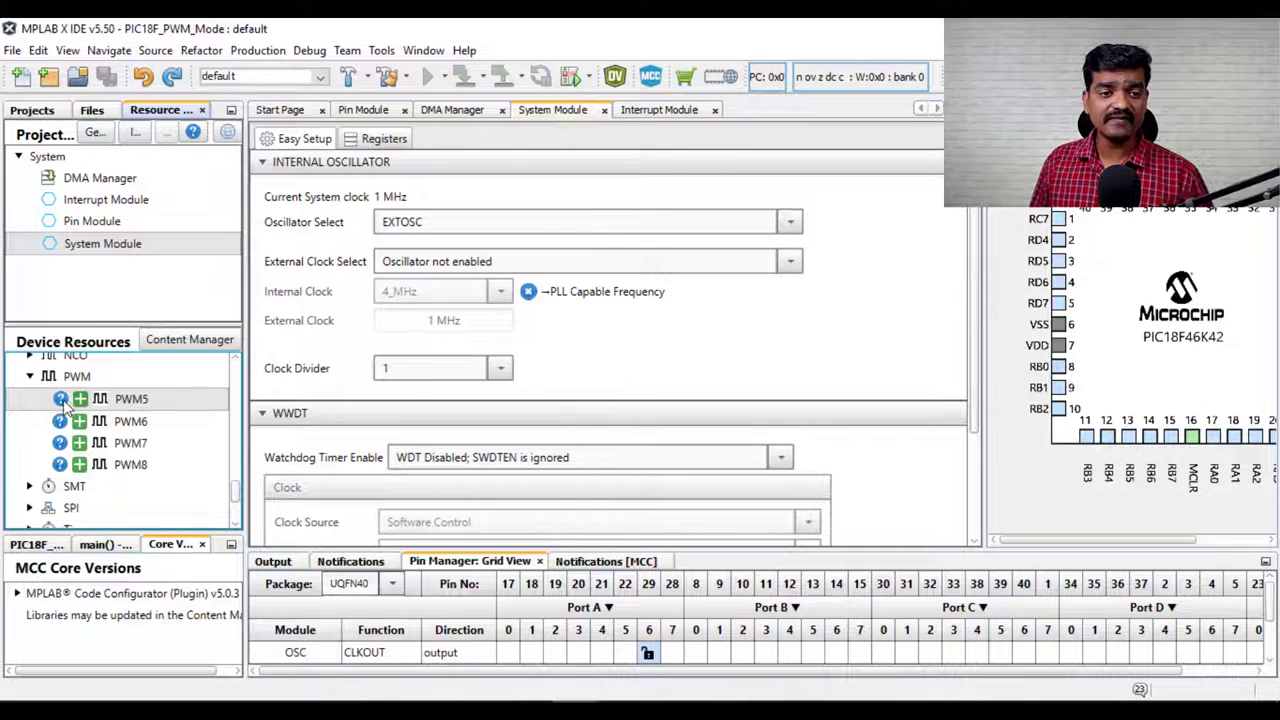
left_click(80, 399)
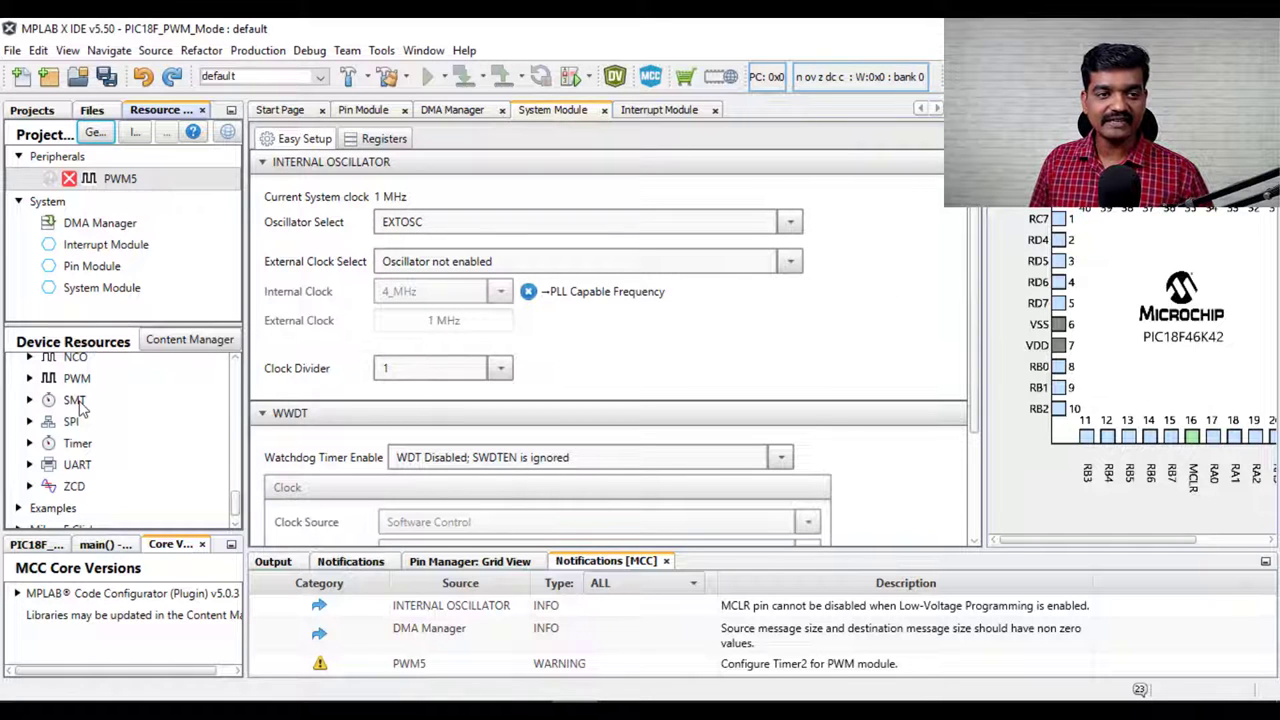
left_click(104, 187)
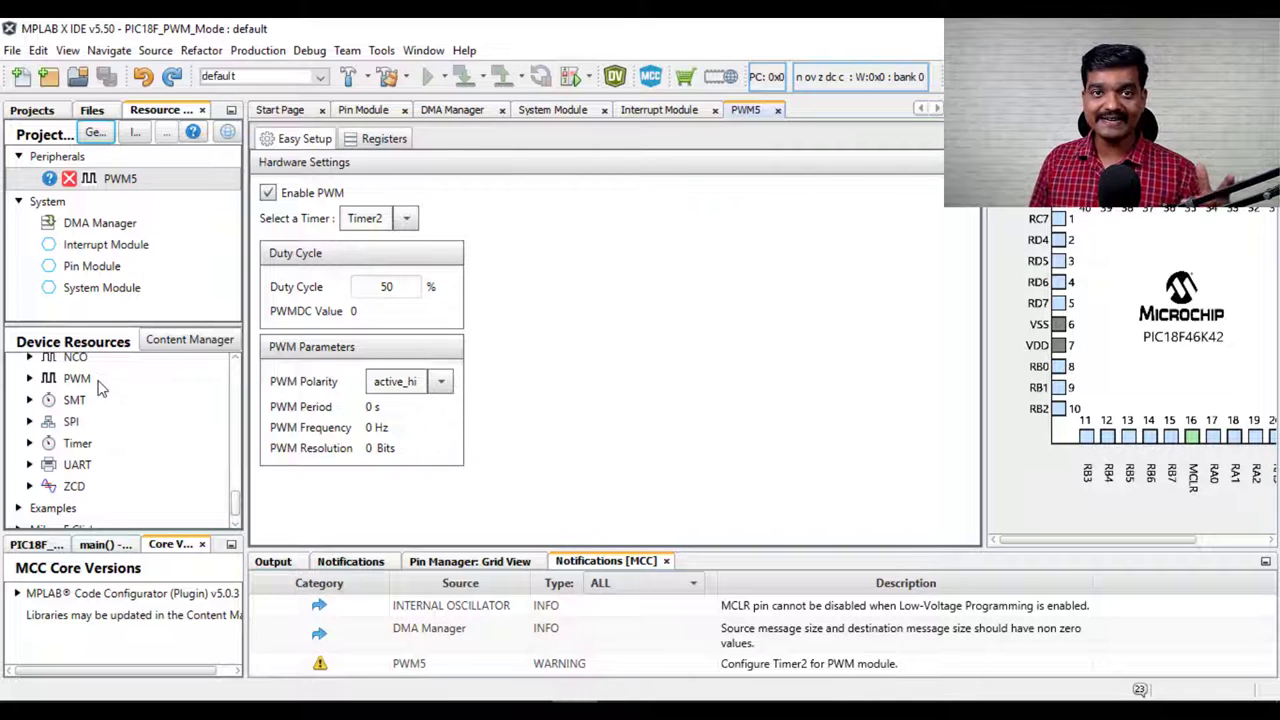
Add the TMR2 timer from the device resources to the project and show its hardware settings
scroll(100, 388, "down", 1)
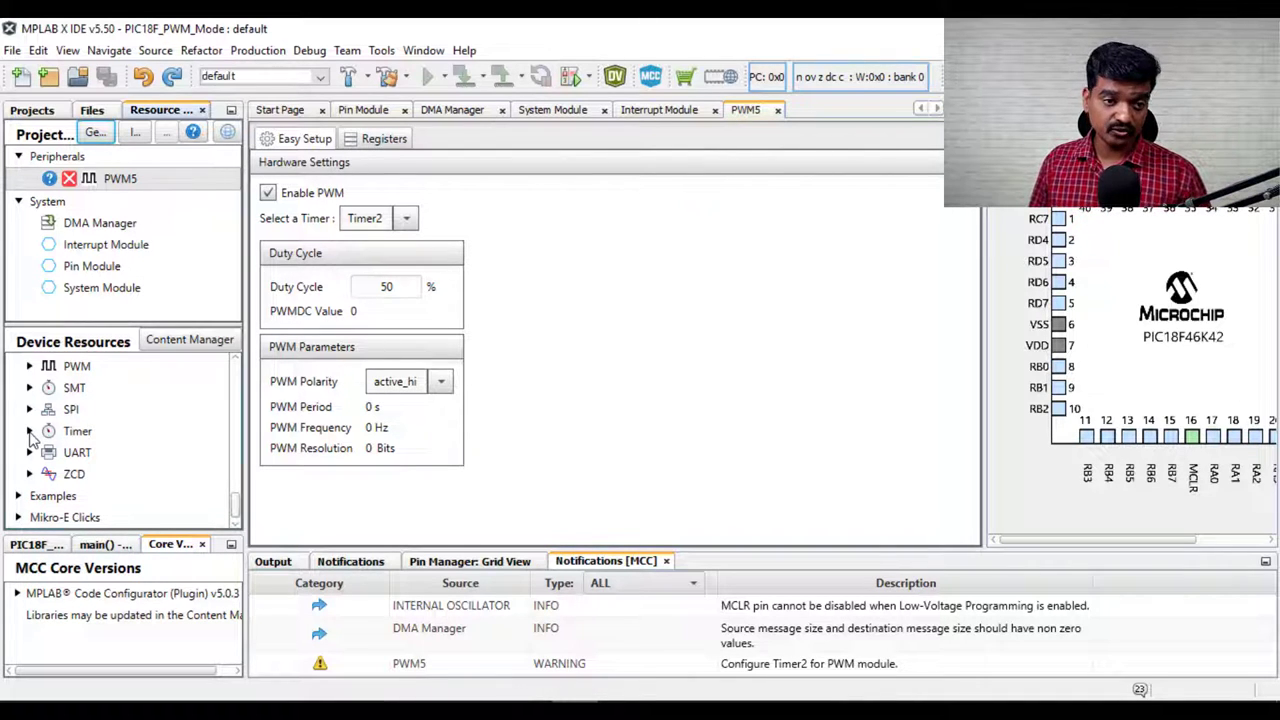
left_click(29, 431)
scroll(125, 435, "up", 2)
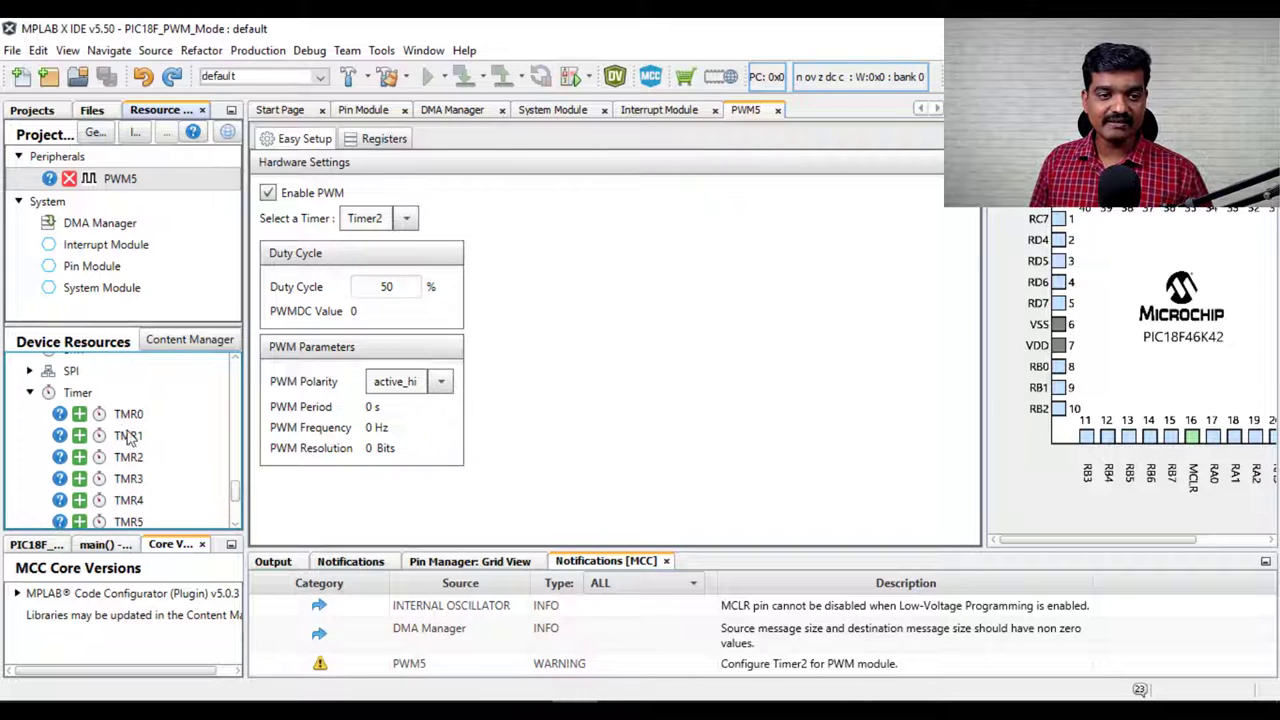
scroll(128, 437, "down", 2)
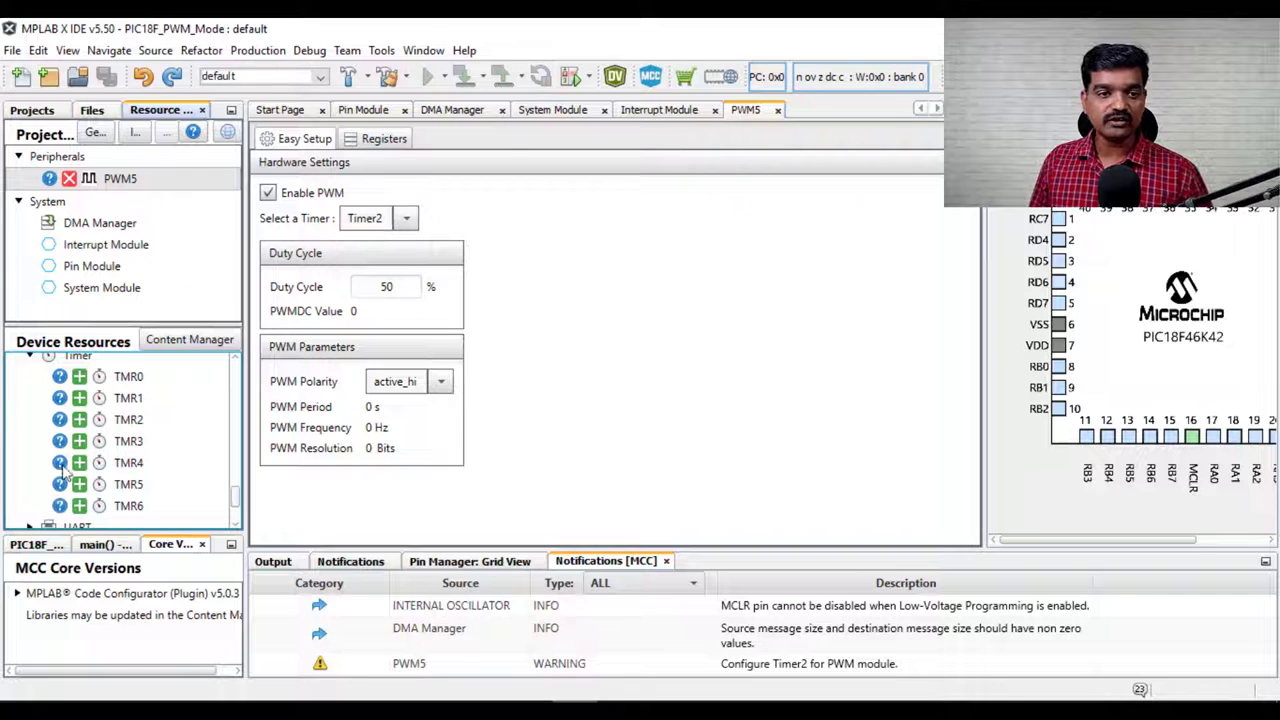
left_click(80, 421)
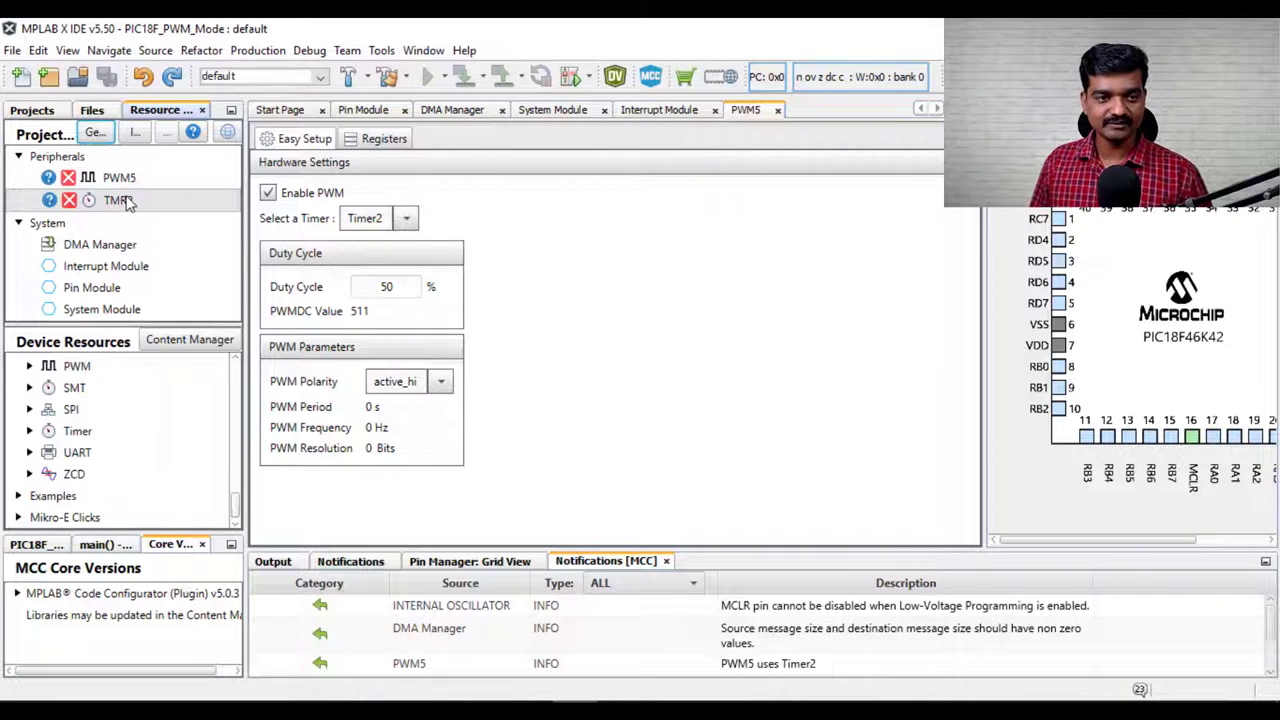
left_click(110, 200)
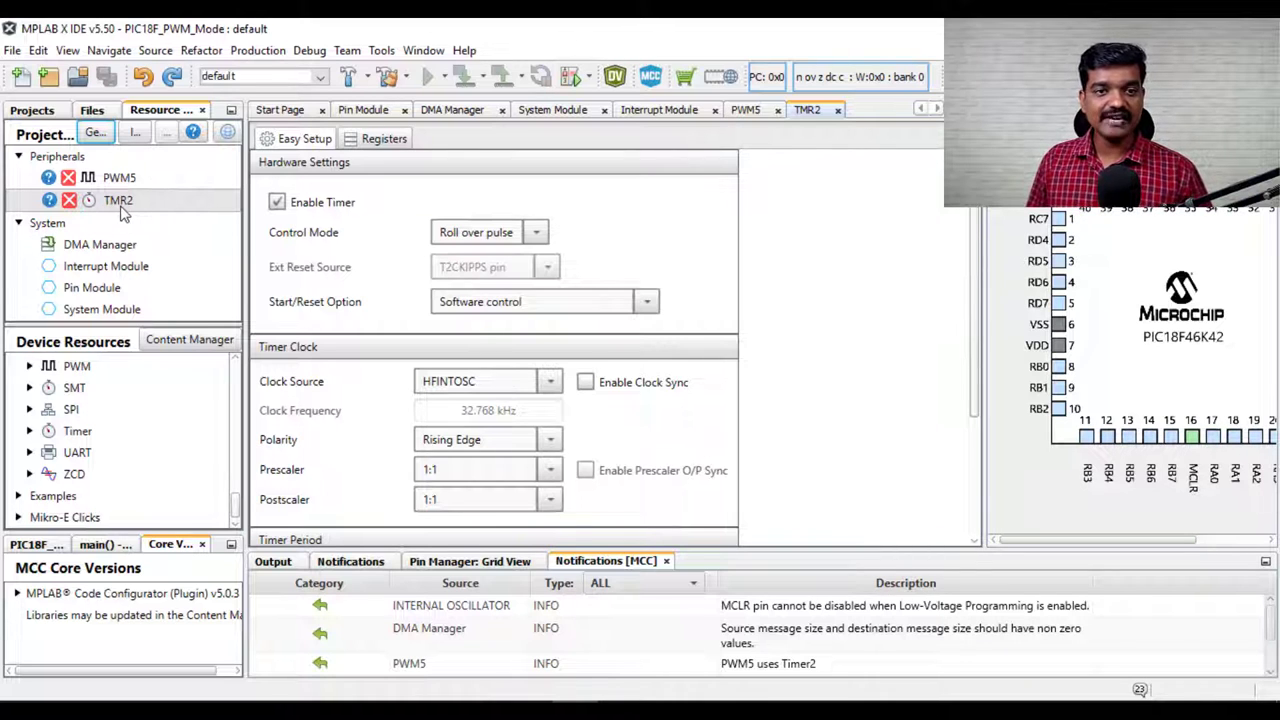
Look over the Interrupt Module, System Module, DMA Manager and Pin Module configuration pages
left_click(650, 113)
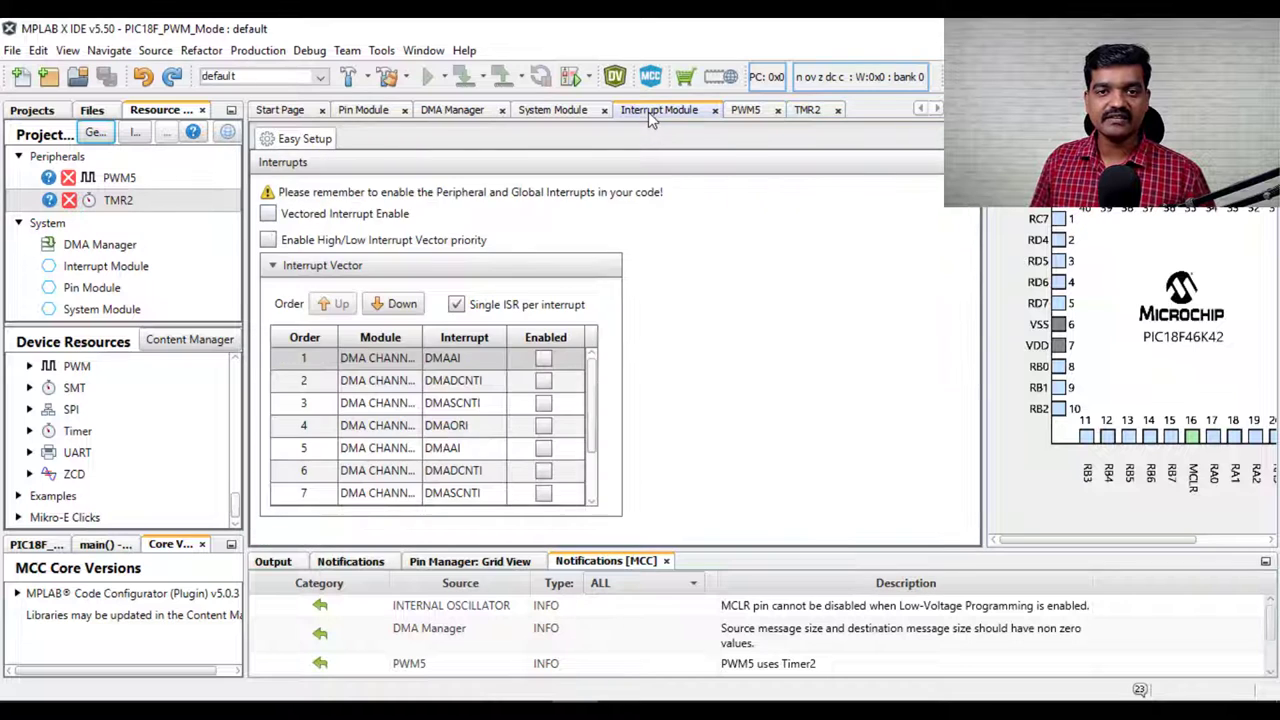
left_click(563, 116)
left_click(457, 110)
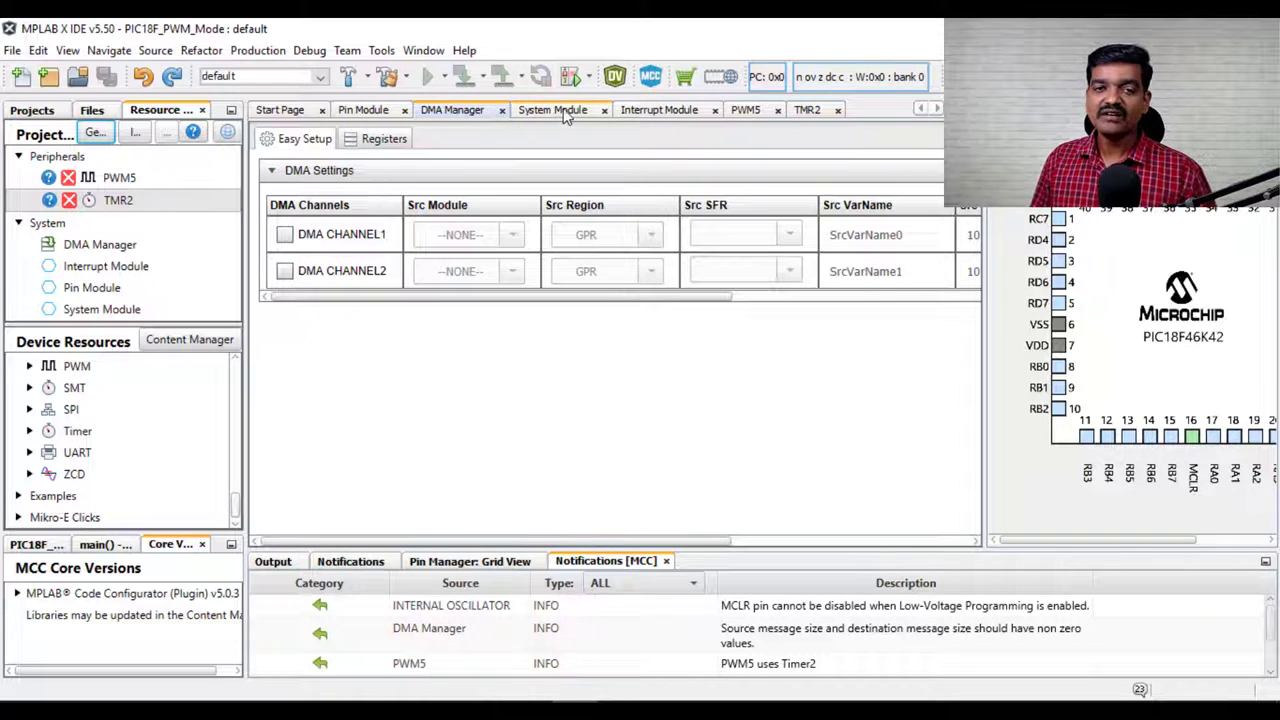
left_click(370, 113)
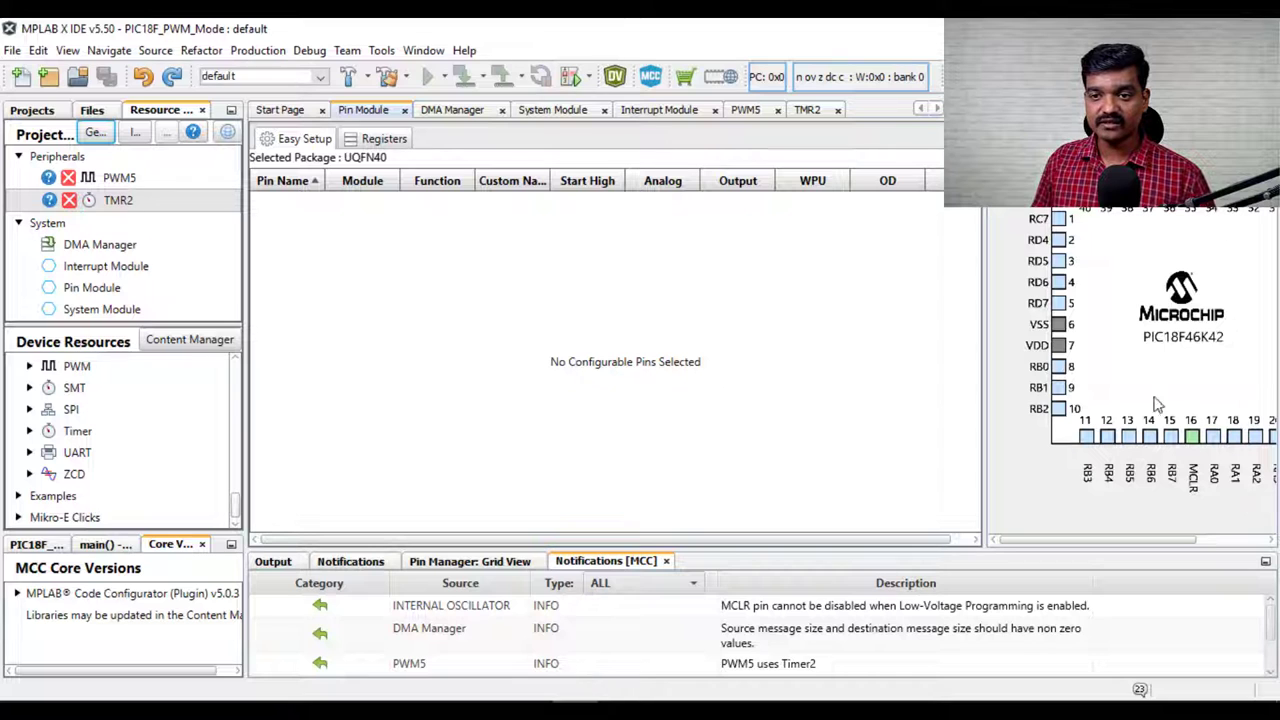
Widen the chip package view, and display the Pin Manager grid enlarged so the PWM5 and GPIO rows fit
left_click_drag(986, 290, 946, 292)
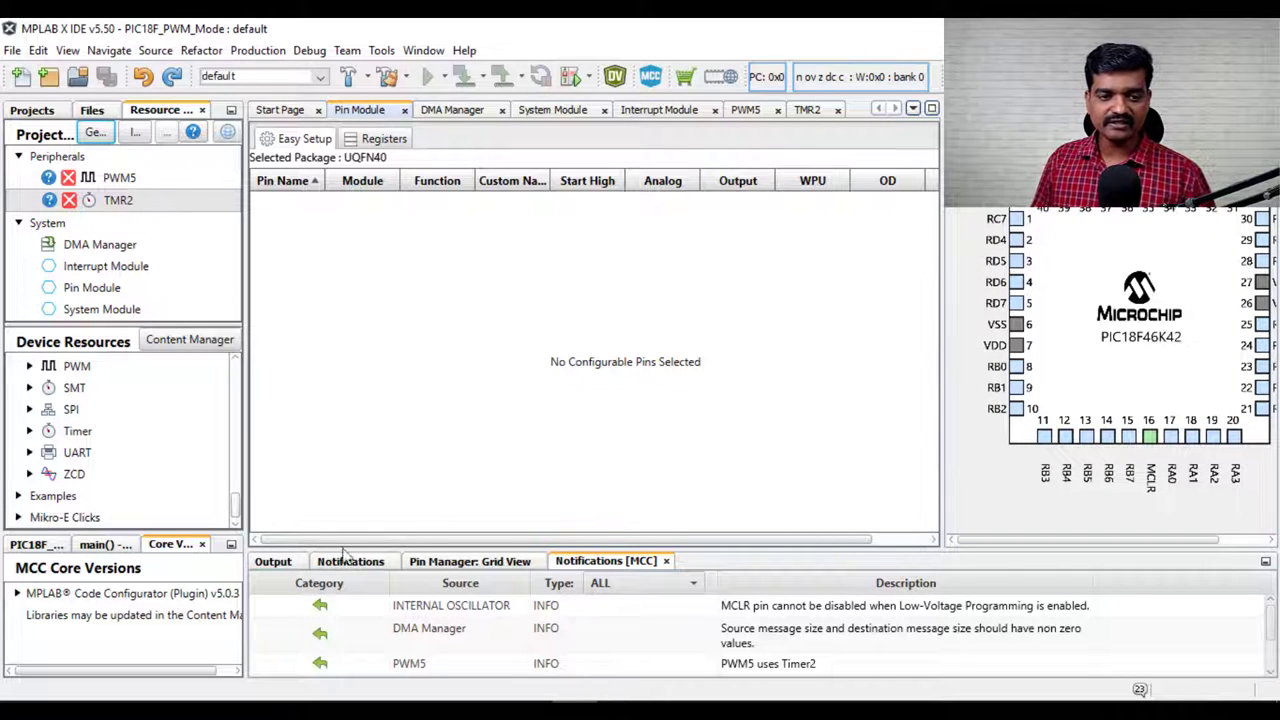
left_click(295, 563)
left_click(345, 562)
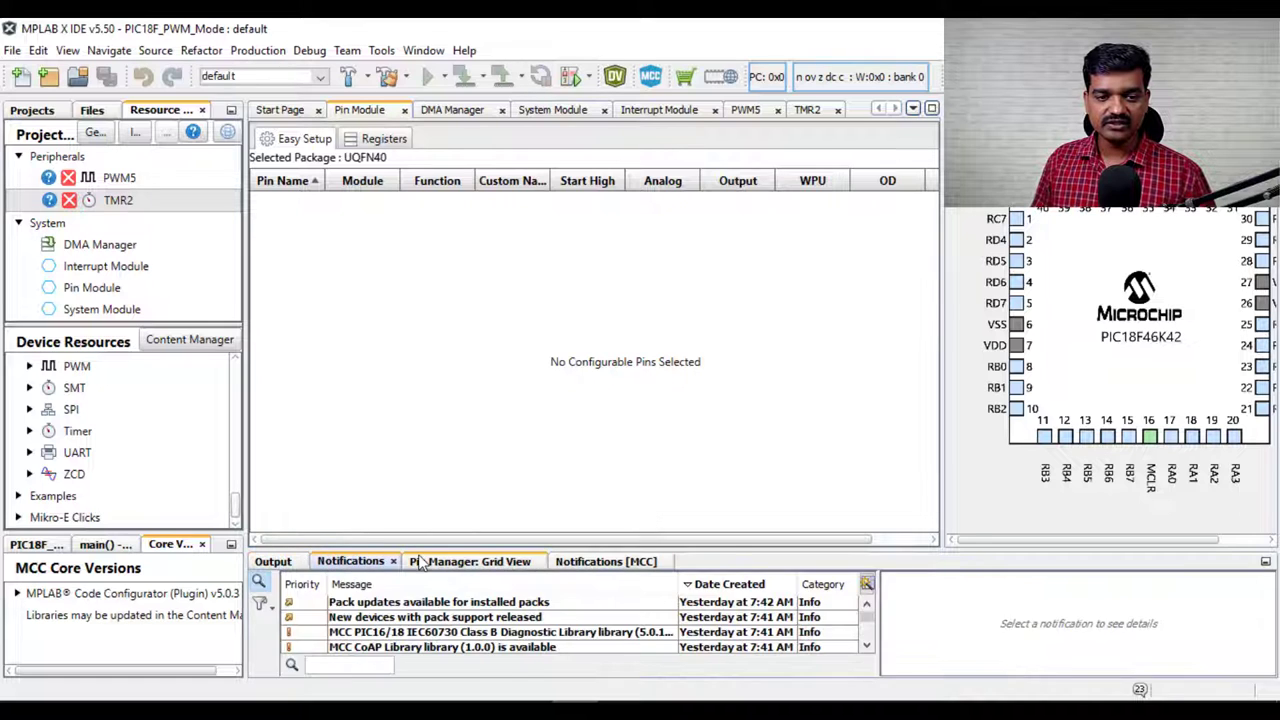
left_click(470, 561)
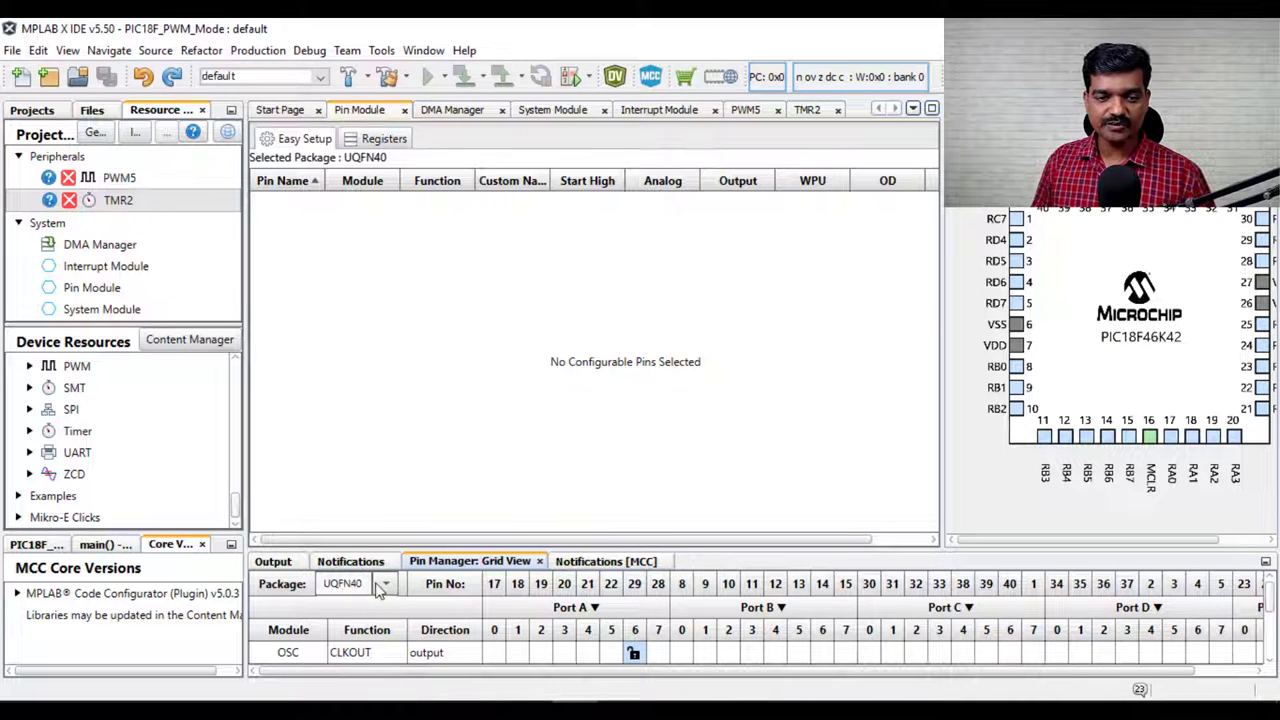
left_click(692, 548)
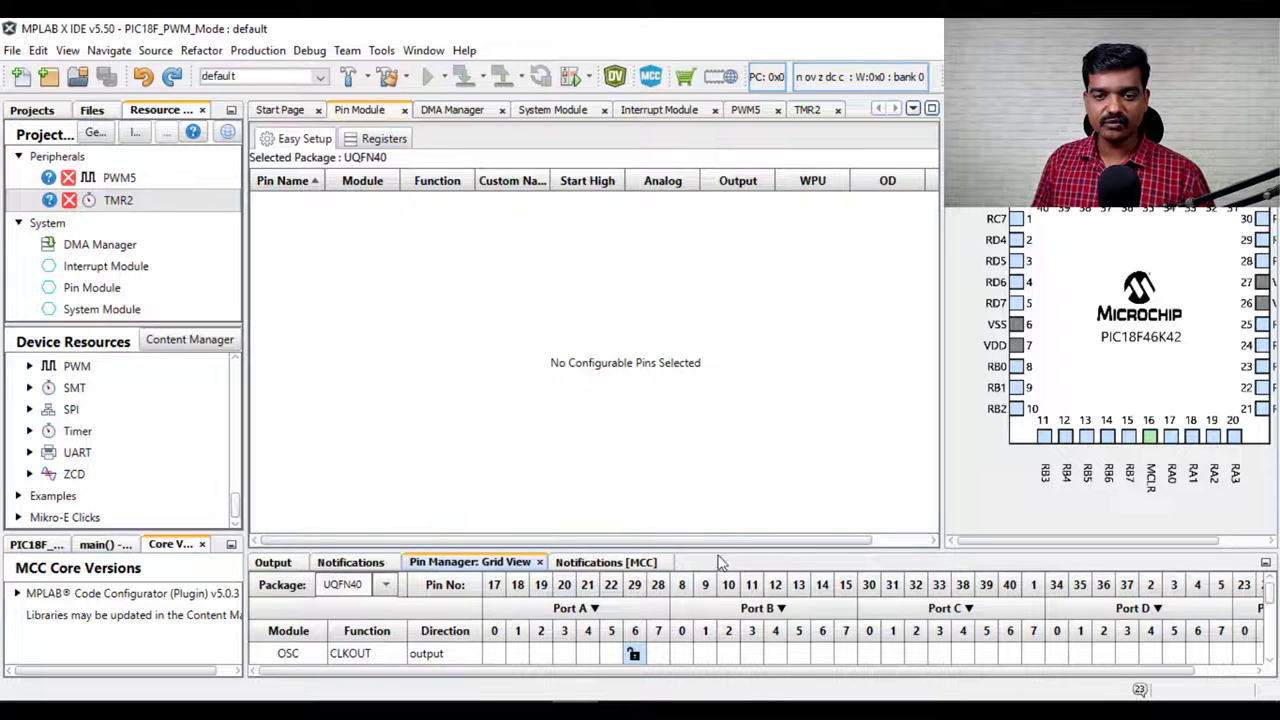
left_click_drag(718, 548, 716, 500)
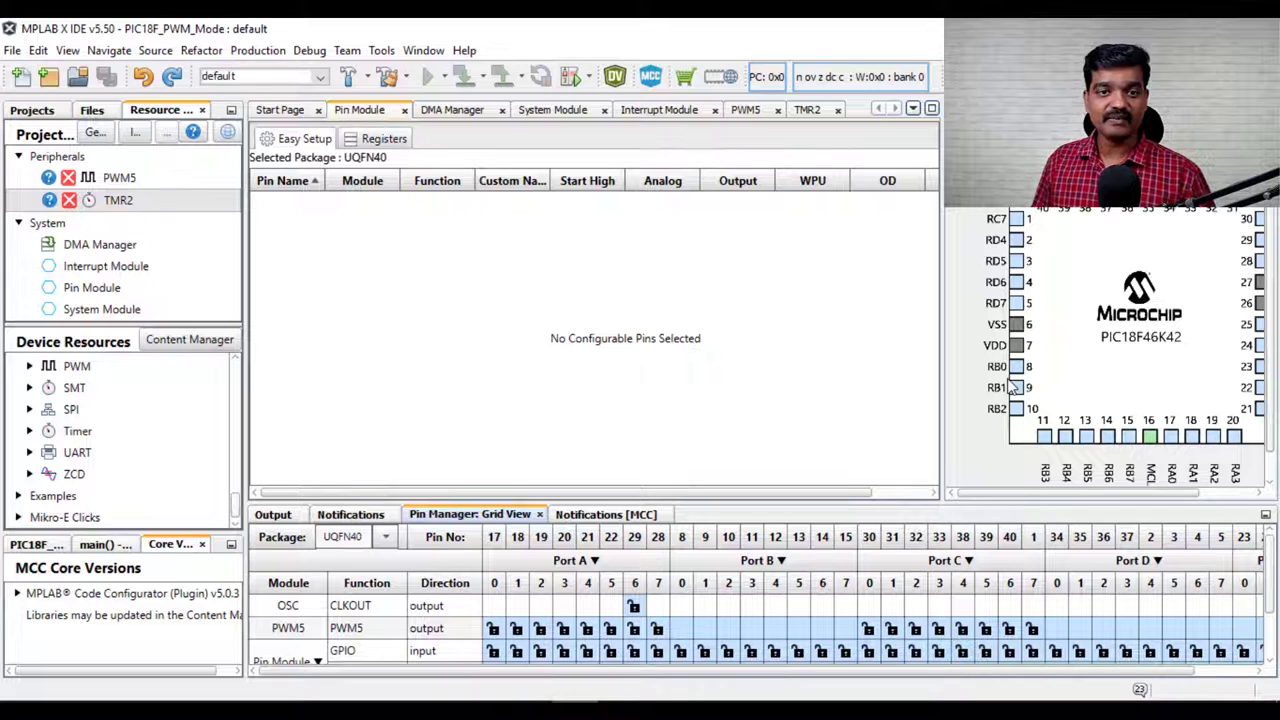
Choose the PDIP40 package and assign the PWM5 output to pin RC7 in the Pin Manager grid
left_click(386, 538)
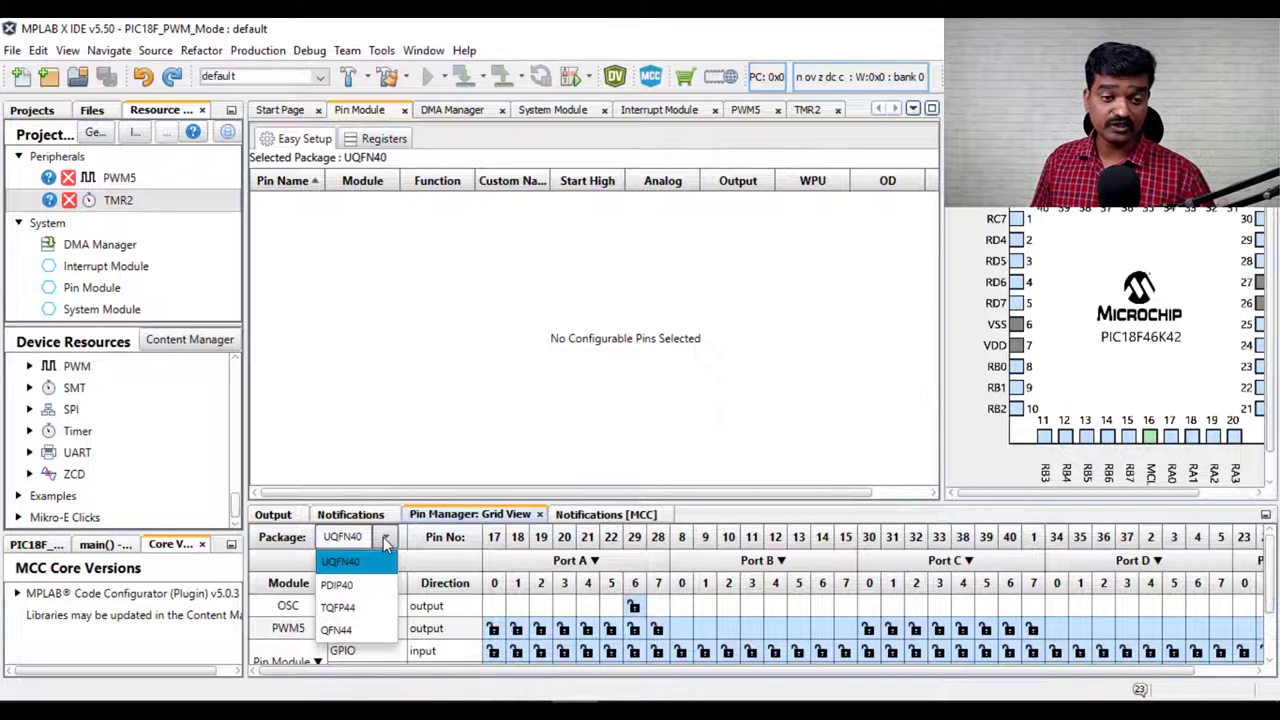
left_click(370, 588)
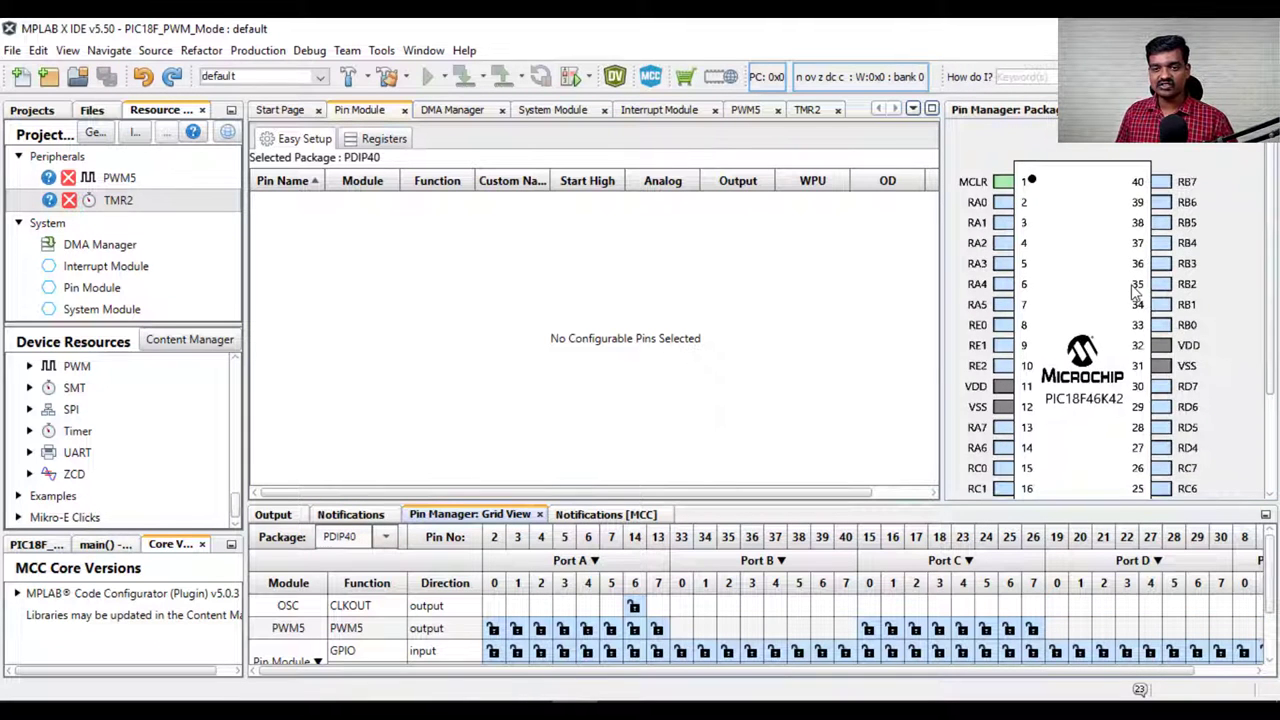
scroll(1003, 200, "up", 3)
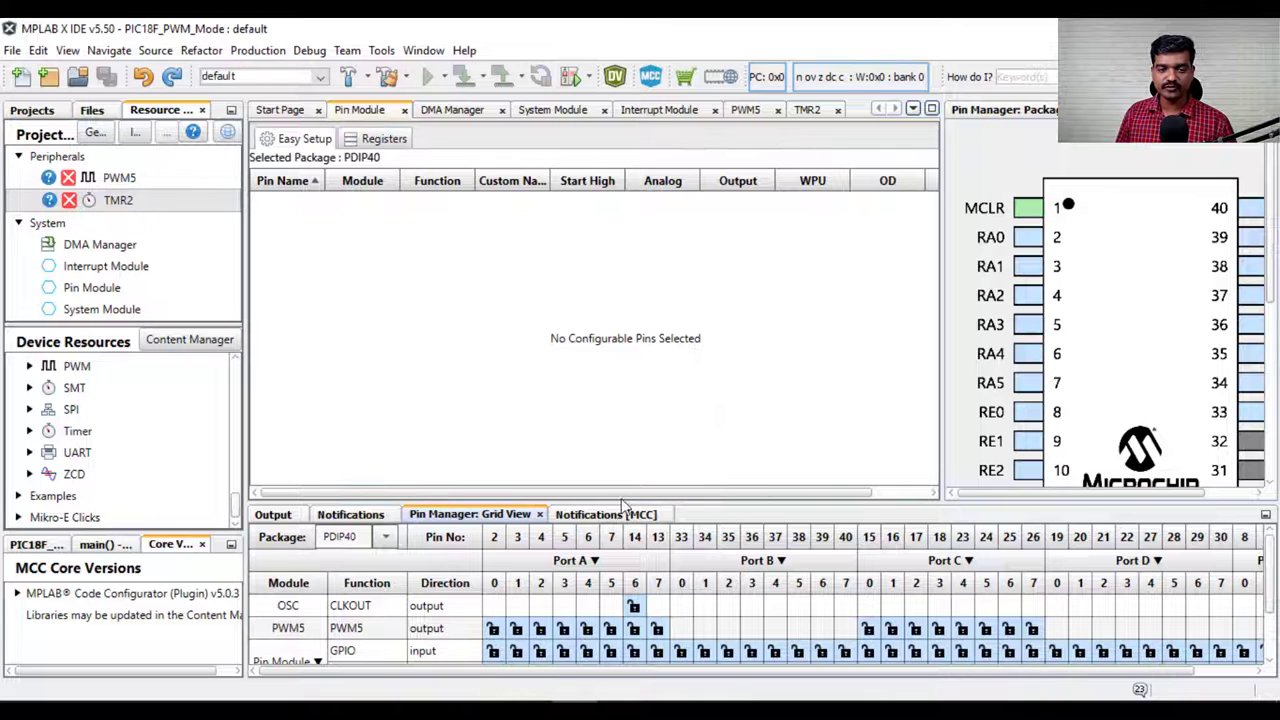
left_click_drag(632, 497, 632, 357)
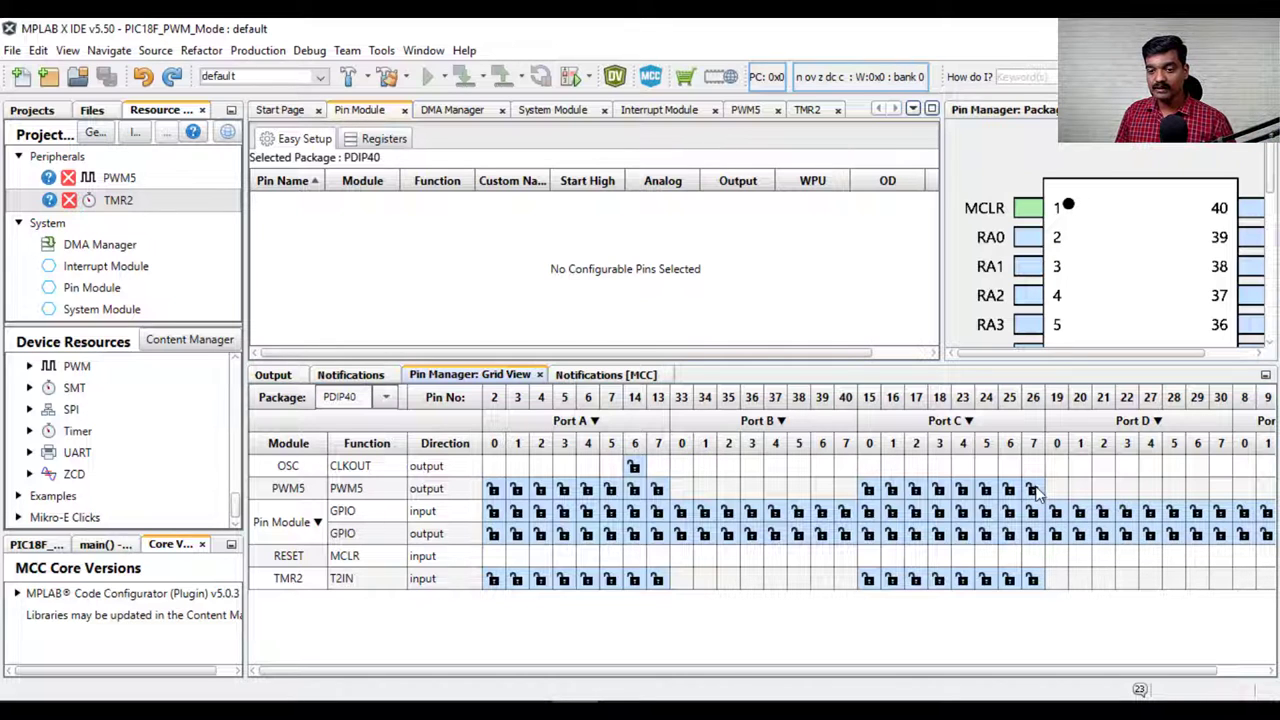
left_click(1034, 489)
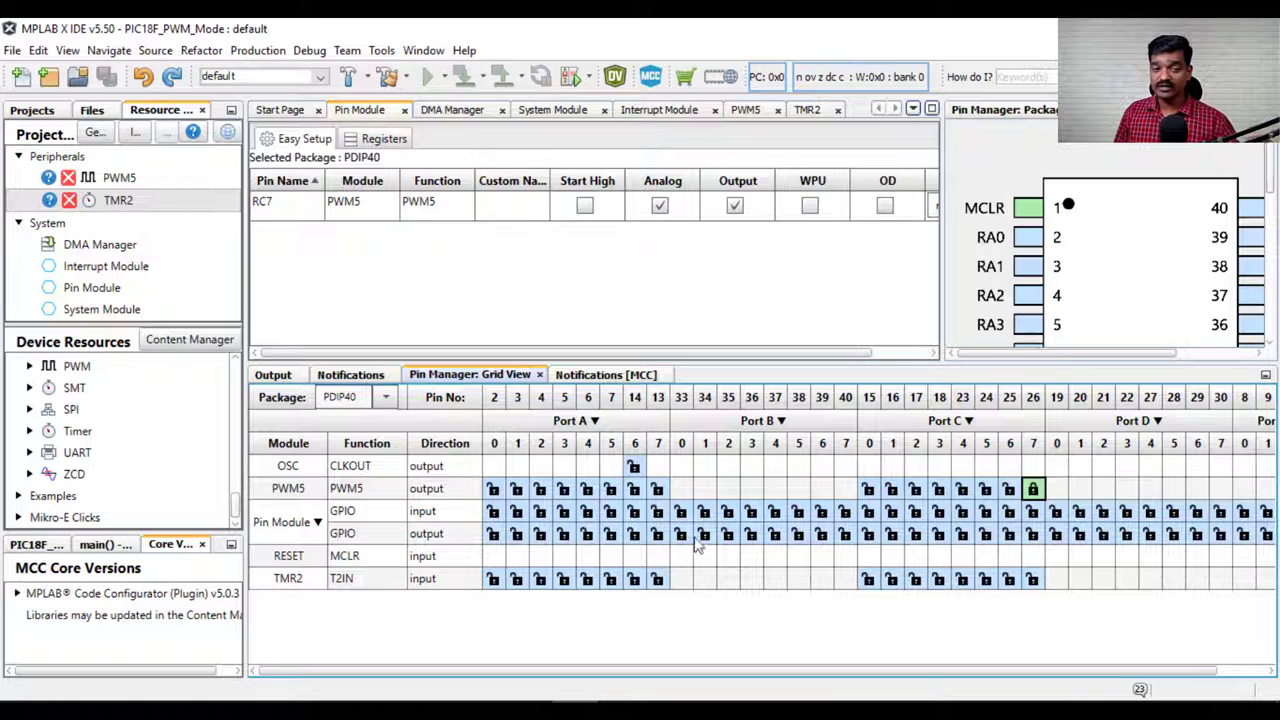
Set all available Port A to Port E pins except RC7 as GPIO outputs, and lock RC7 as the PWM5 output
left_click(493, 535)
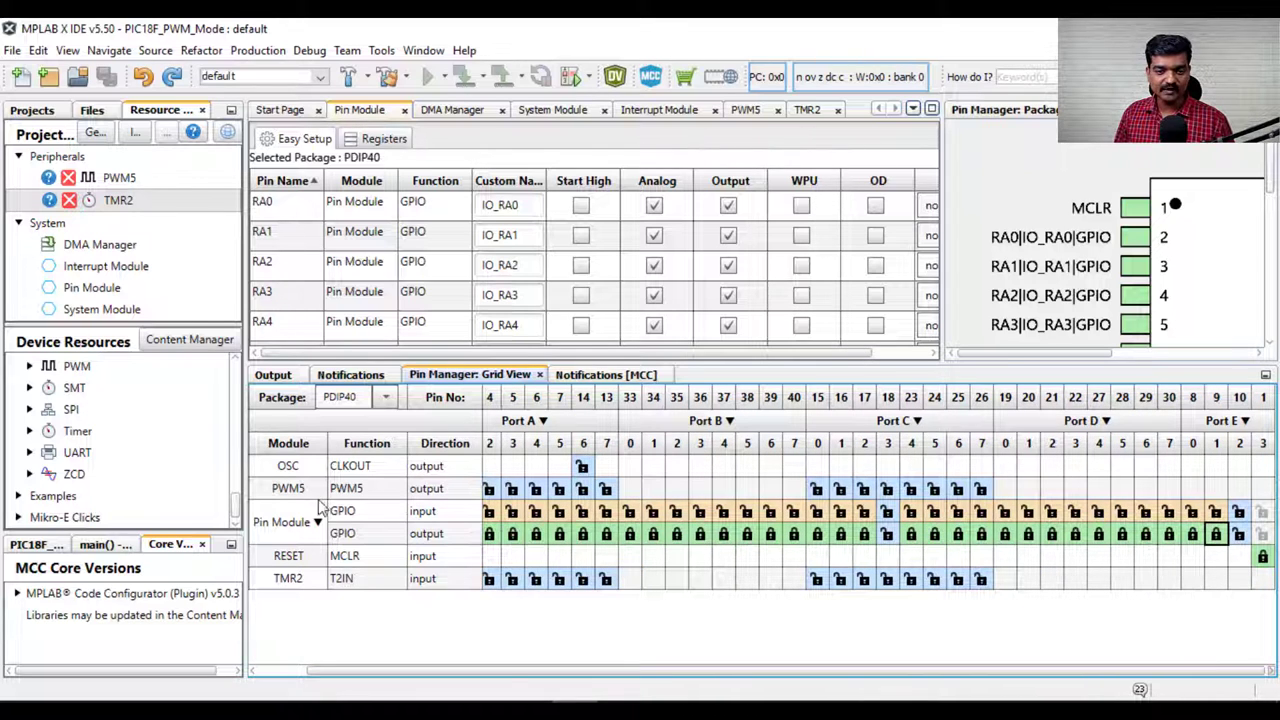
left_click(934, 533)
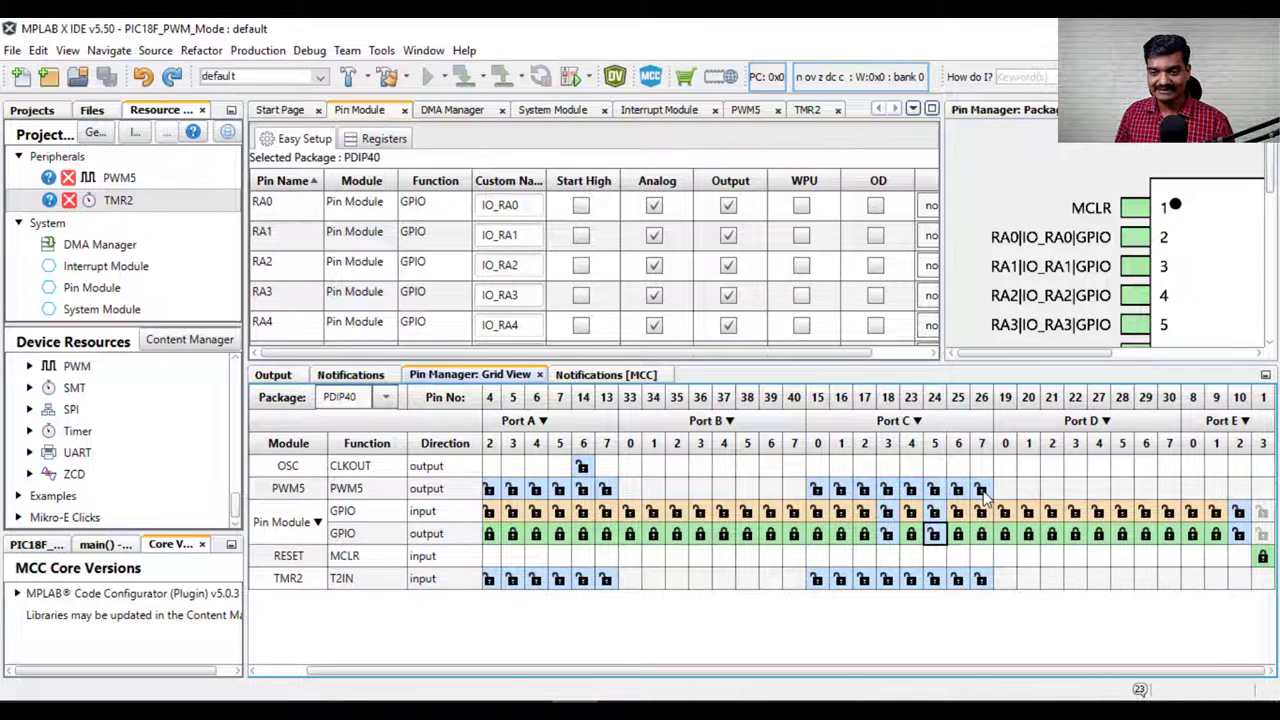
left_click(982, 489)
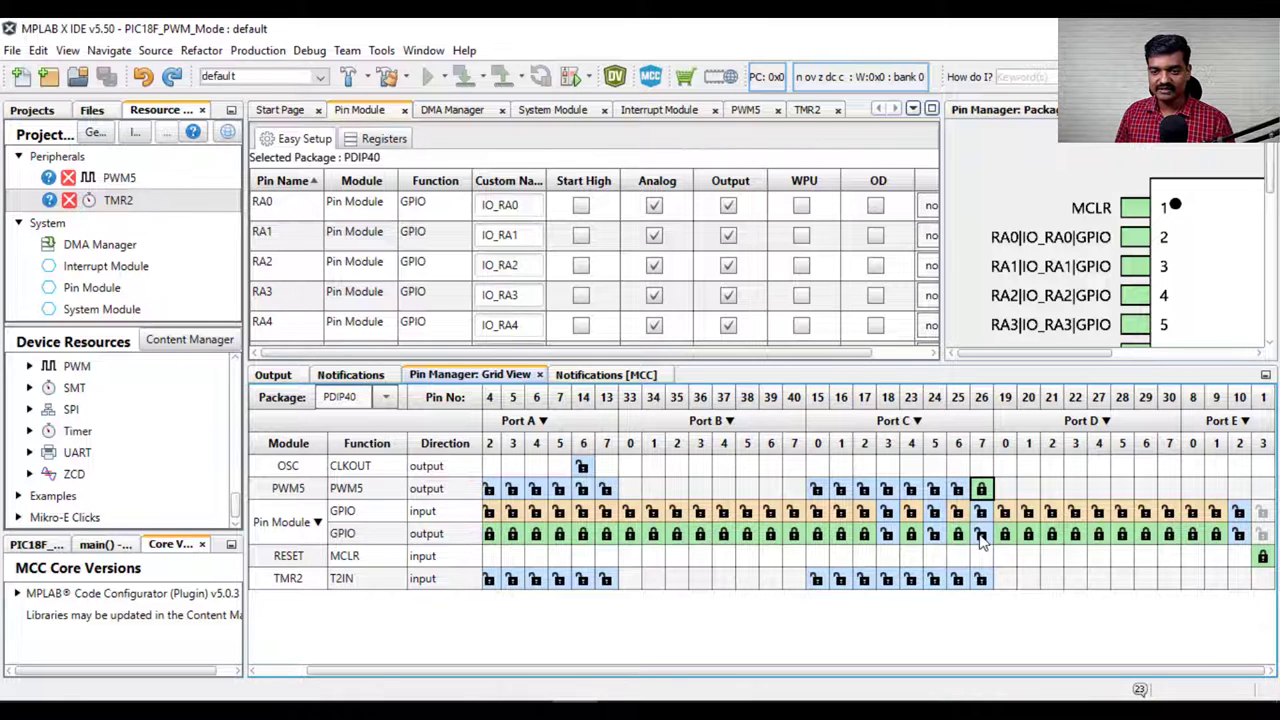
left_click(887, 534)
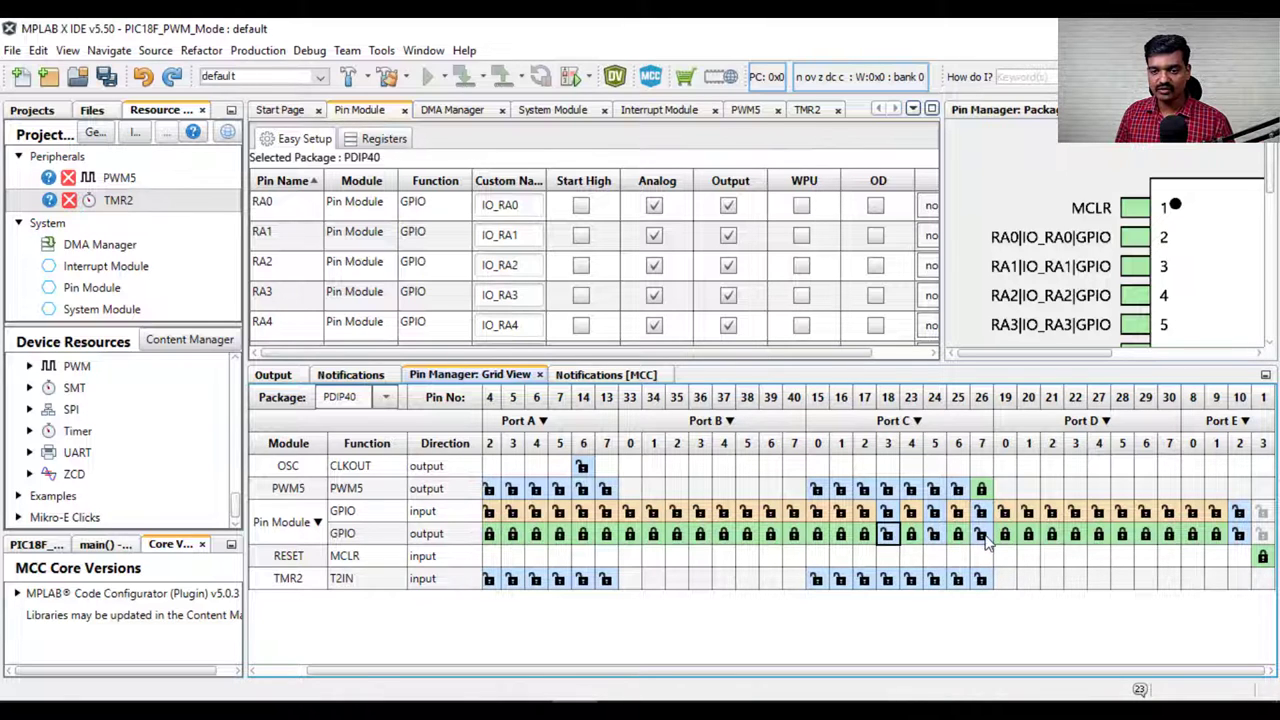
left_click(934, 534)
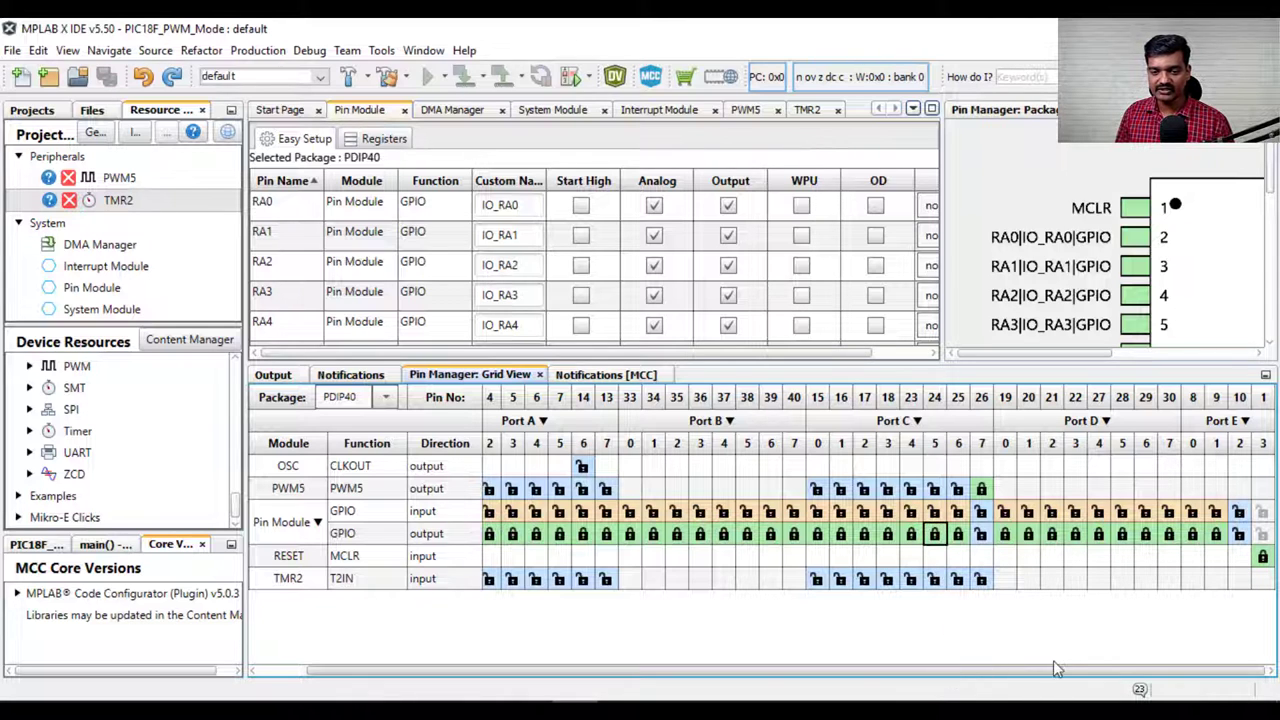
left_click(1238, 535)
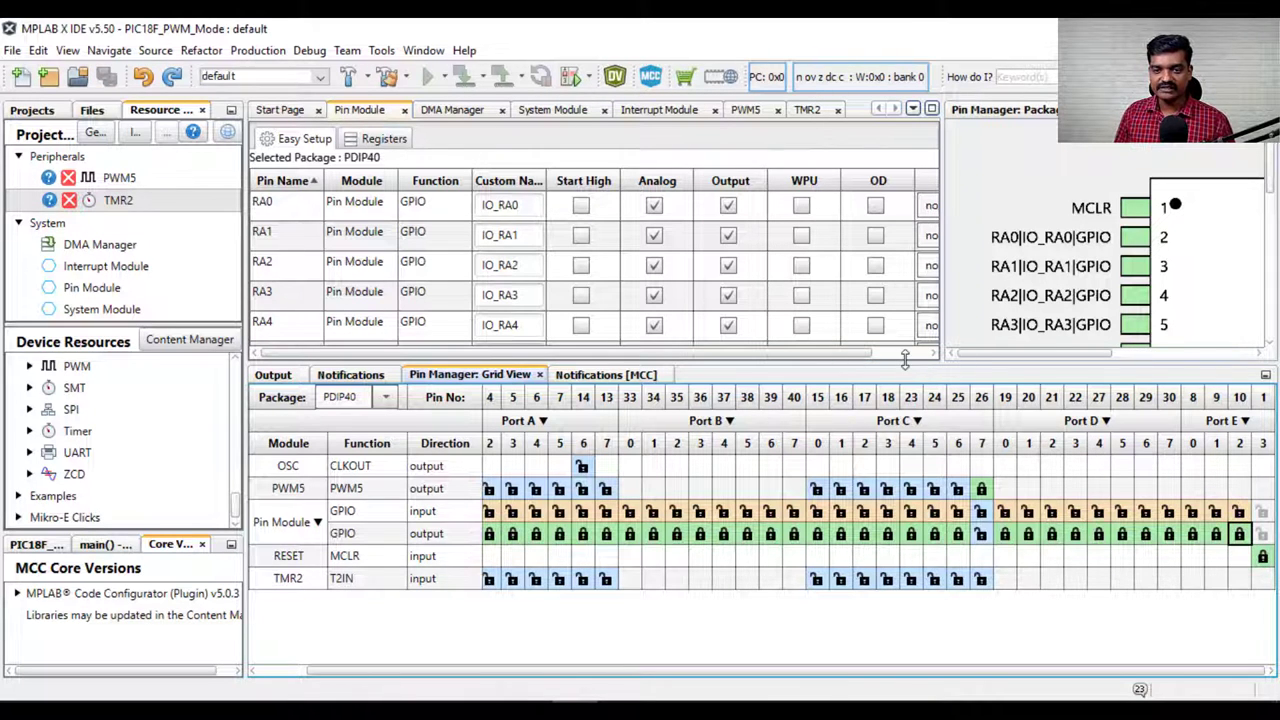
Enlarge the chip package view and examine the pin assignments on both sides of the device
left_click_drag(908, 364, 912, 522)
scroll(1078, 355, "down", 3)
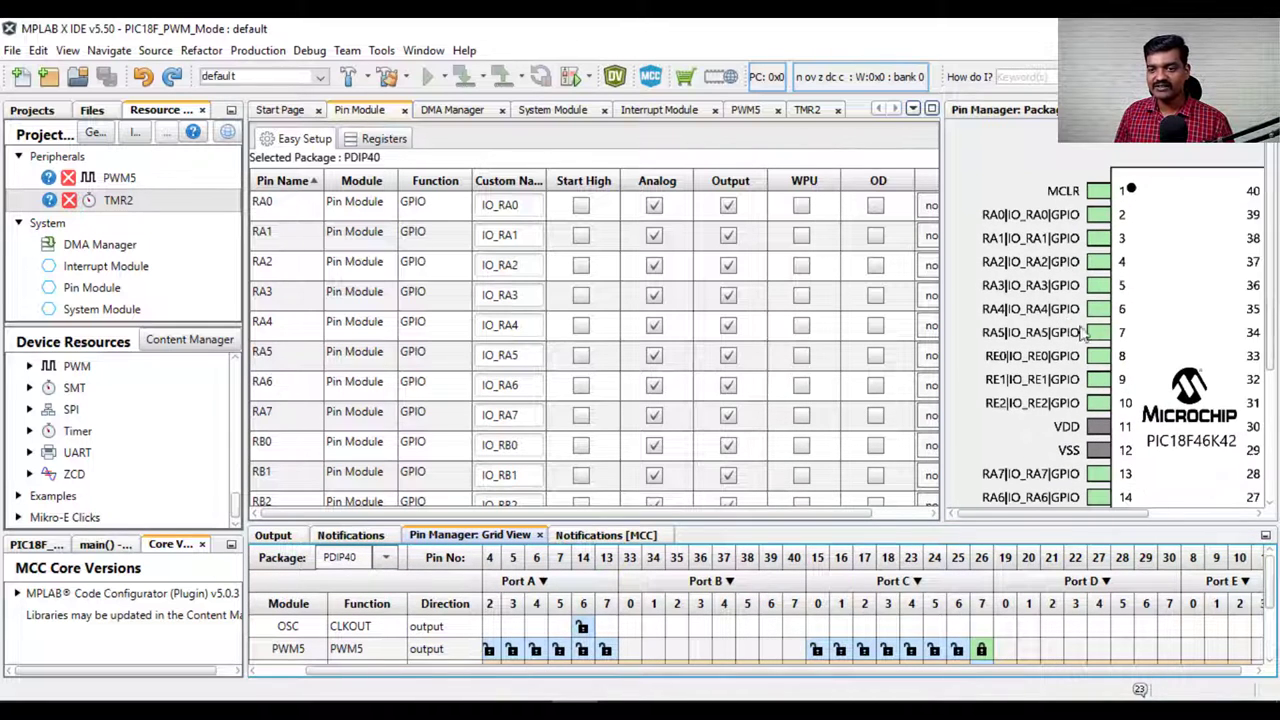
left_click_drag(1211, 364, 1081, 347)
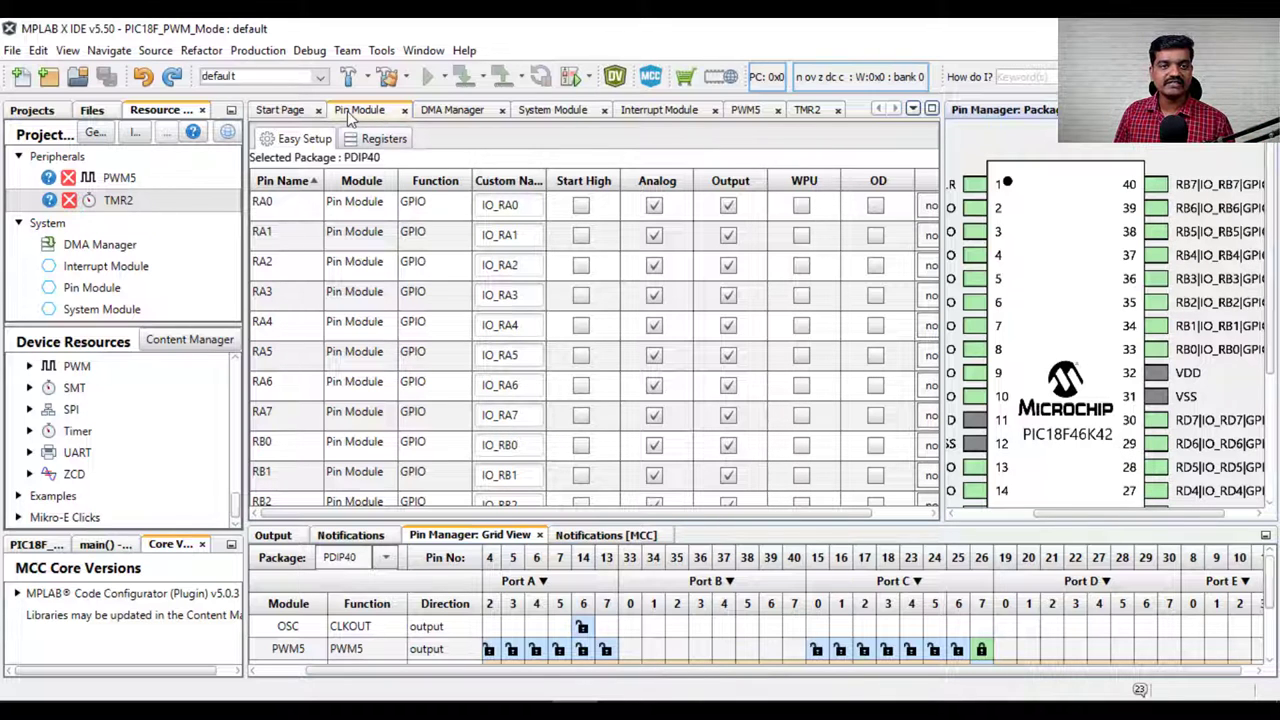
Close the Pin Module and DMA Manager configuration pages
left_click(110, 287)
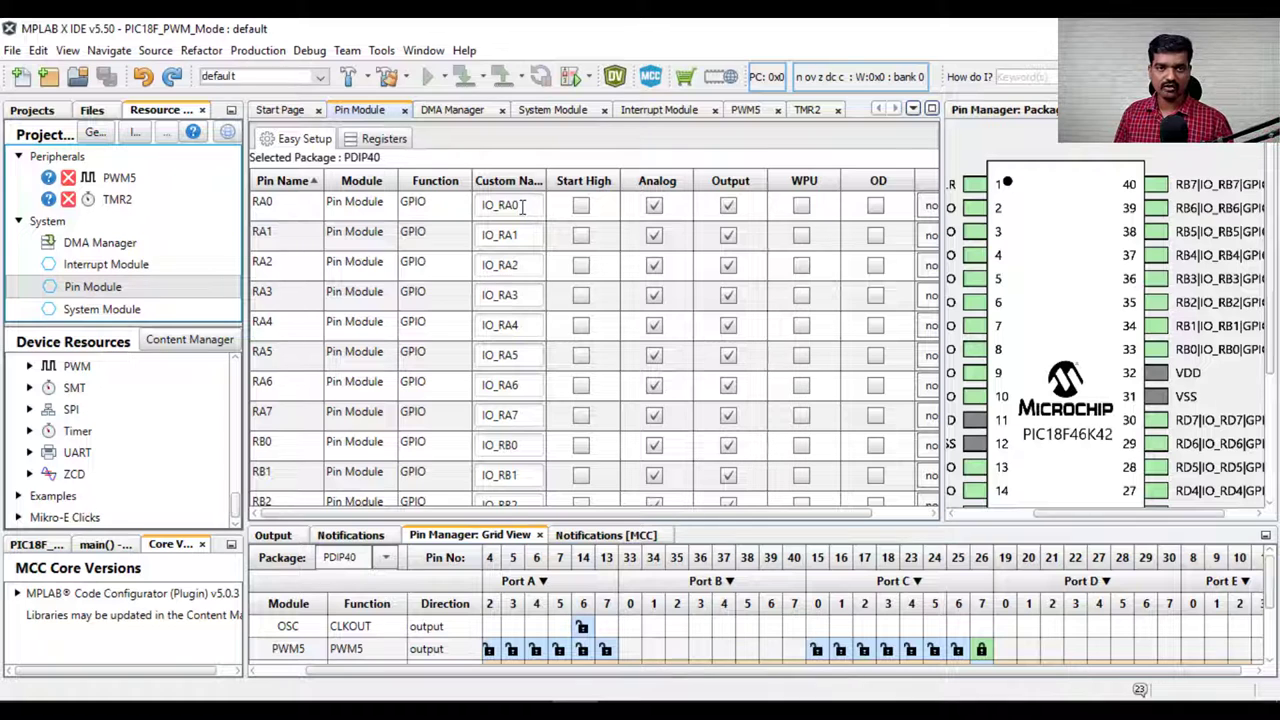
left_click(405, 111)
left_click(419, 111)
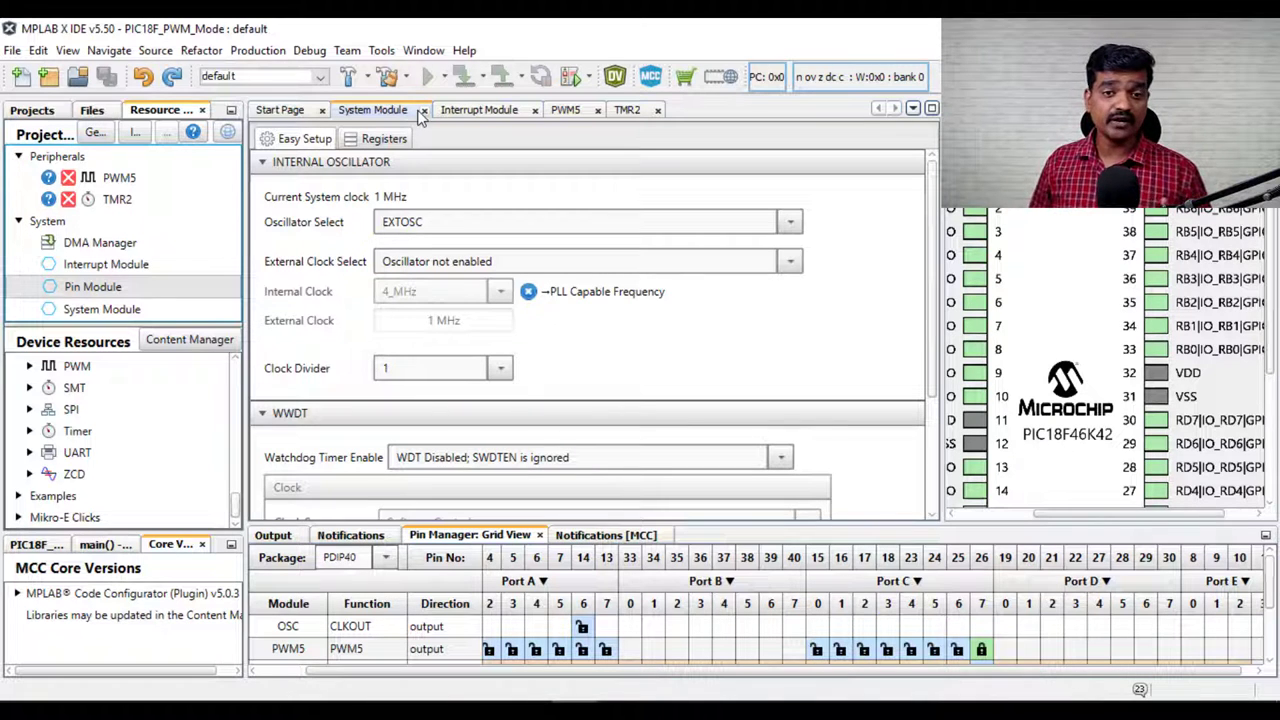
Set the System Module oscillator to HFINTOSC with a 16 MHz HF internal clock, and look over the watchdog timer settings
left_click(482, 222)
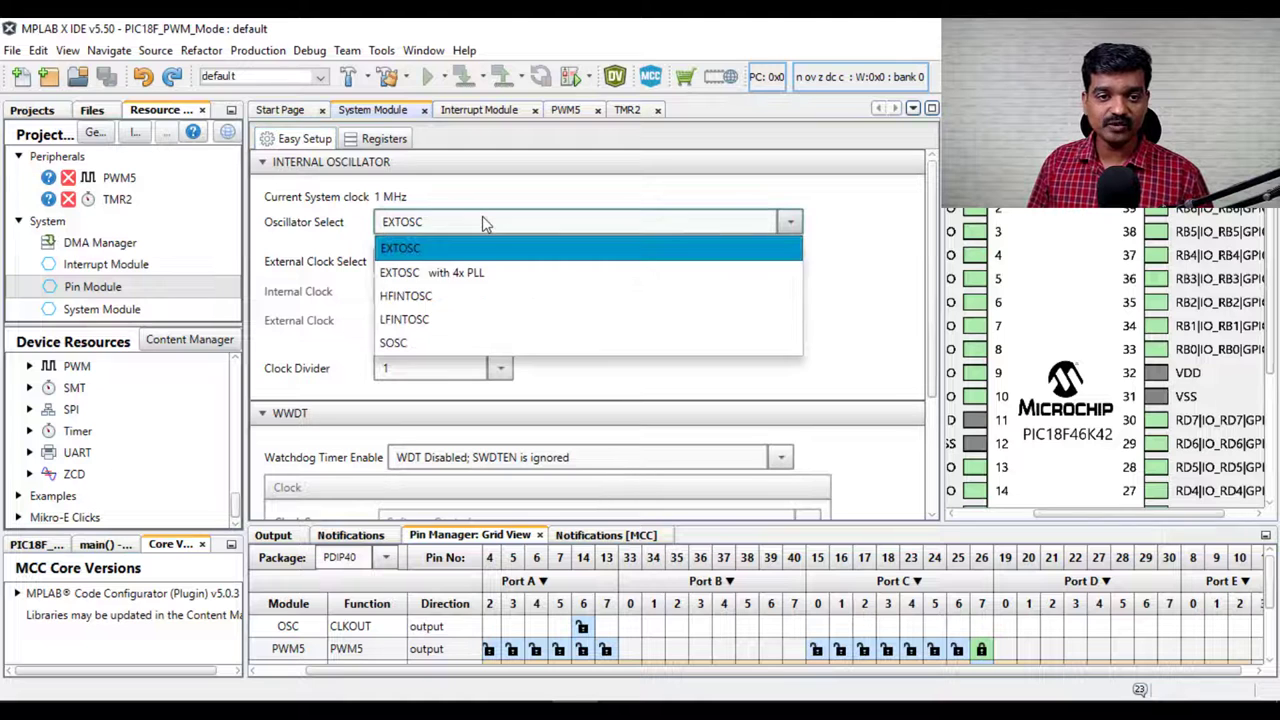
left_click(472, 300)
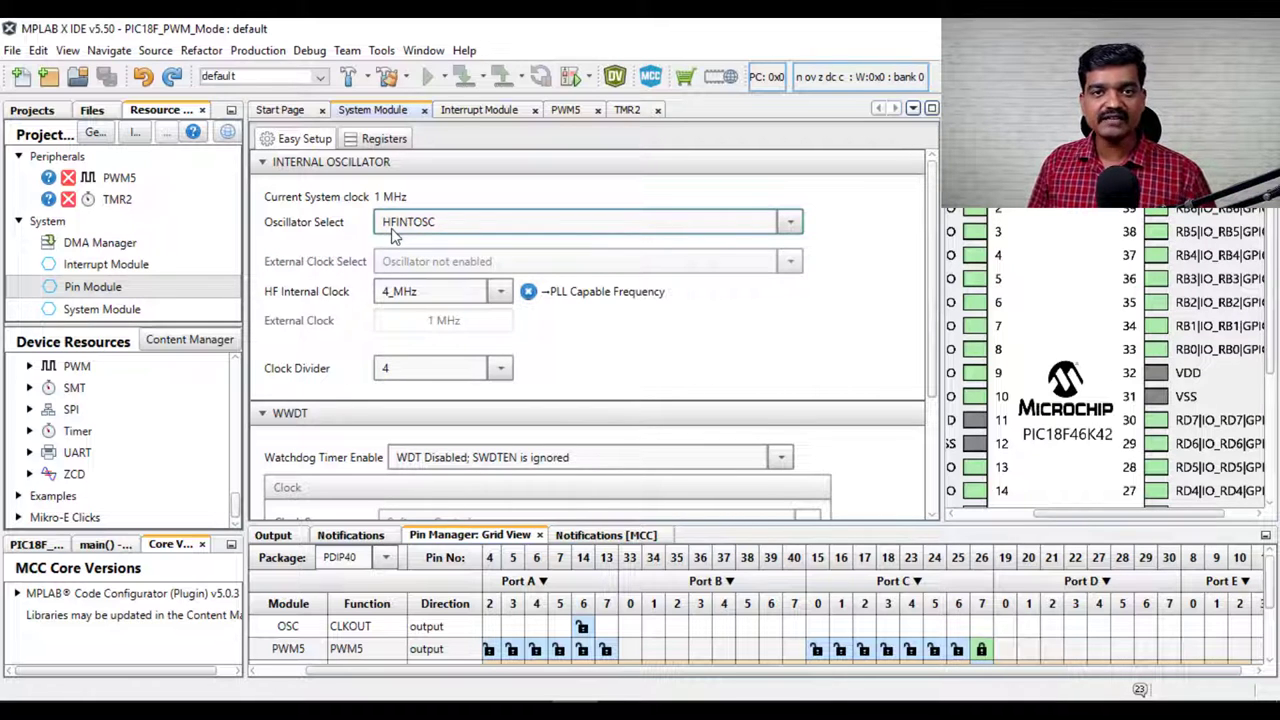
left_click(500, 291)
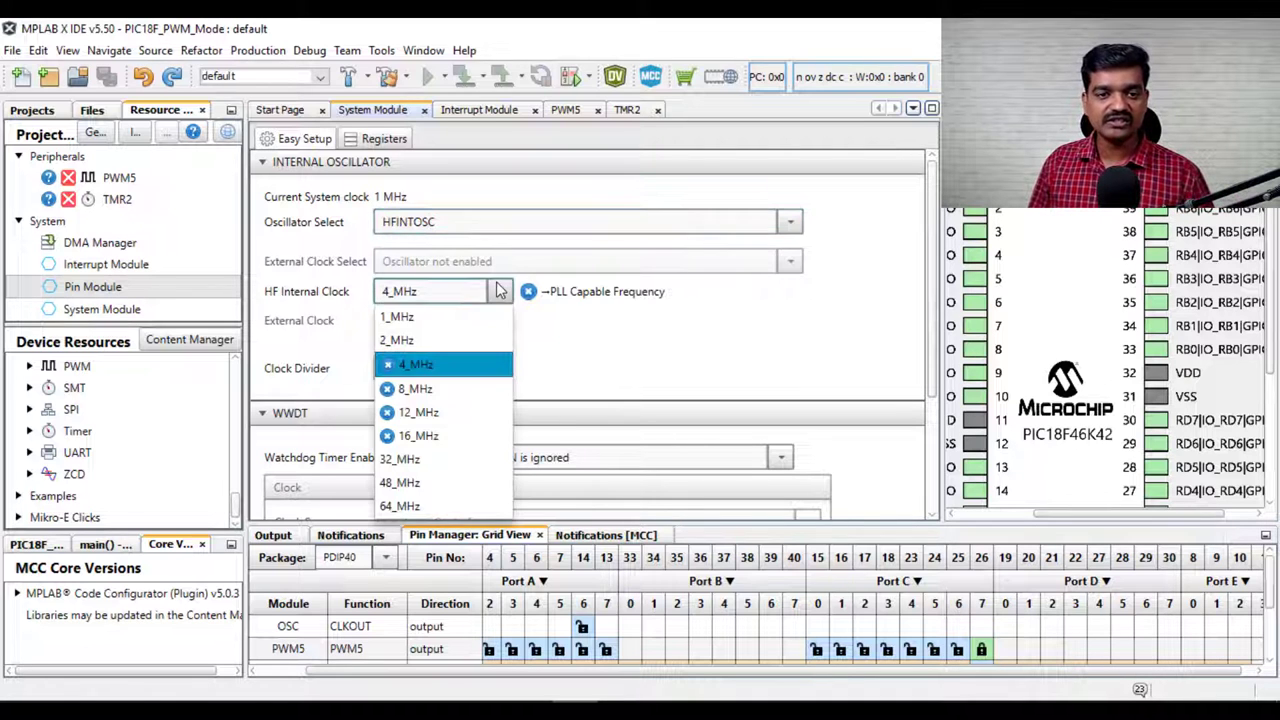
left_click(448, 437)
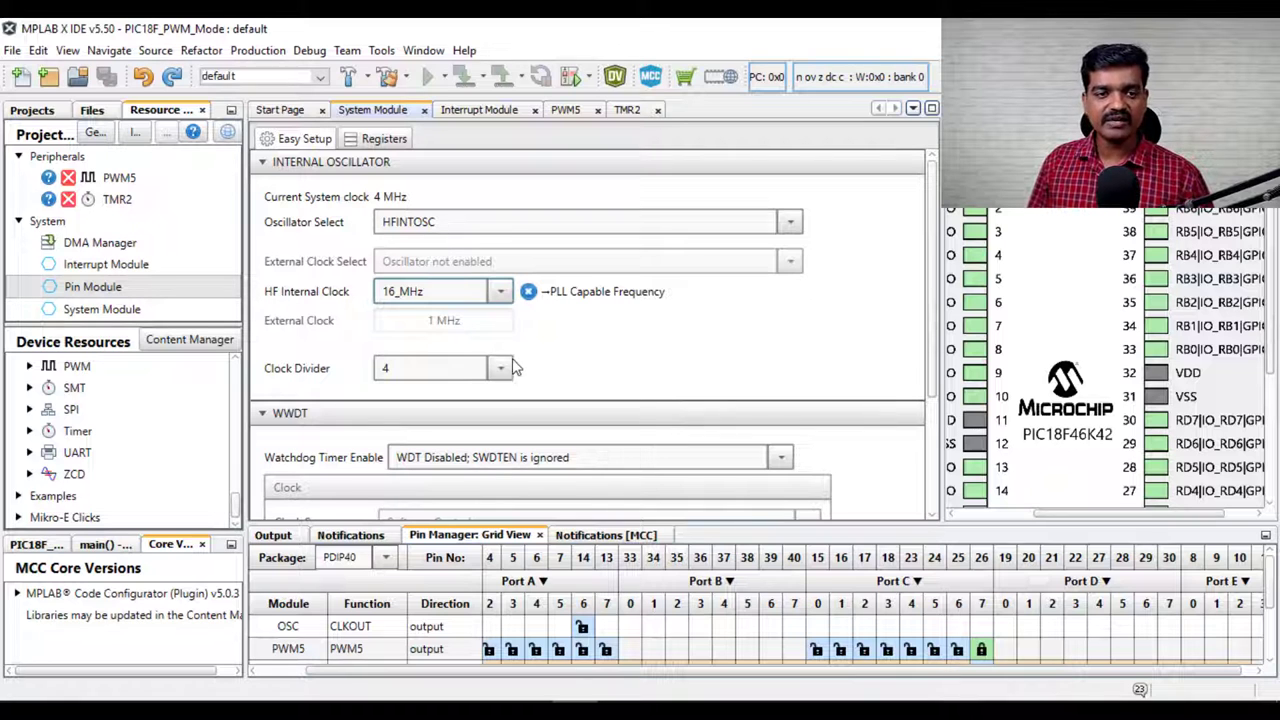
scroll(608, 354, "down", 2)
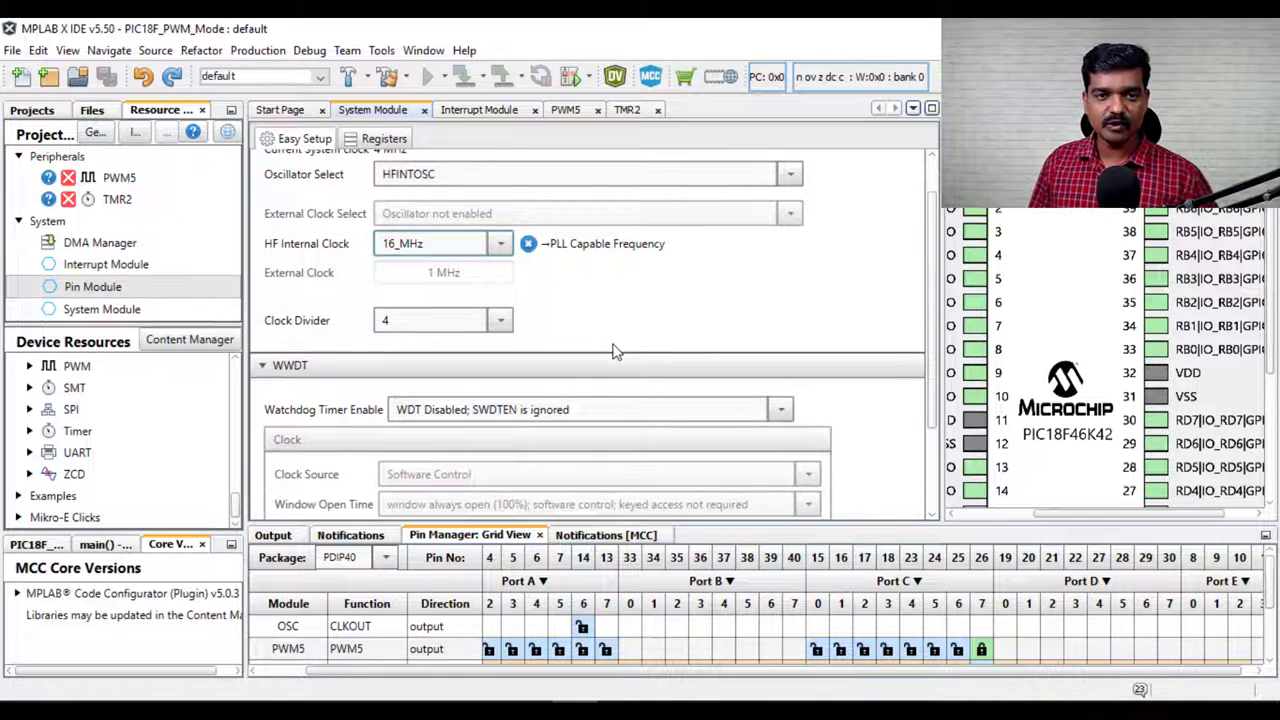
scroll(614, 349, "down", 2)
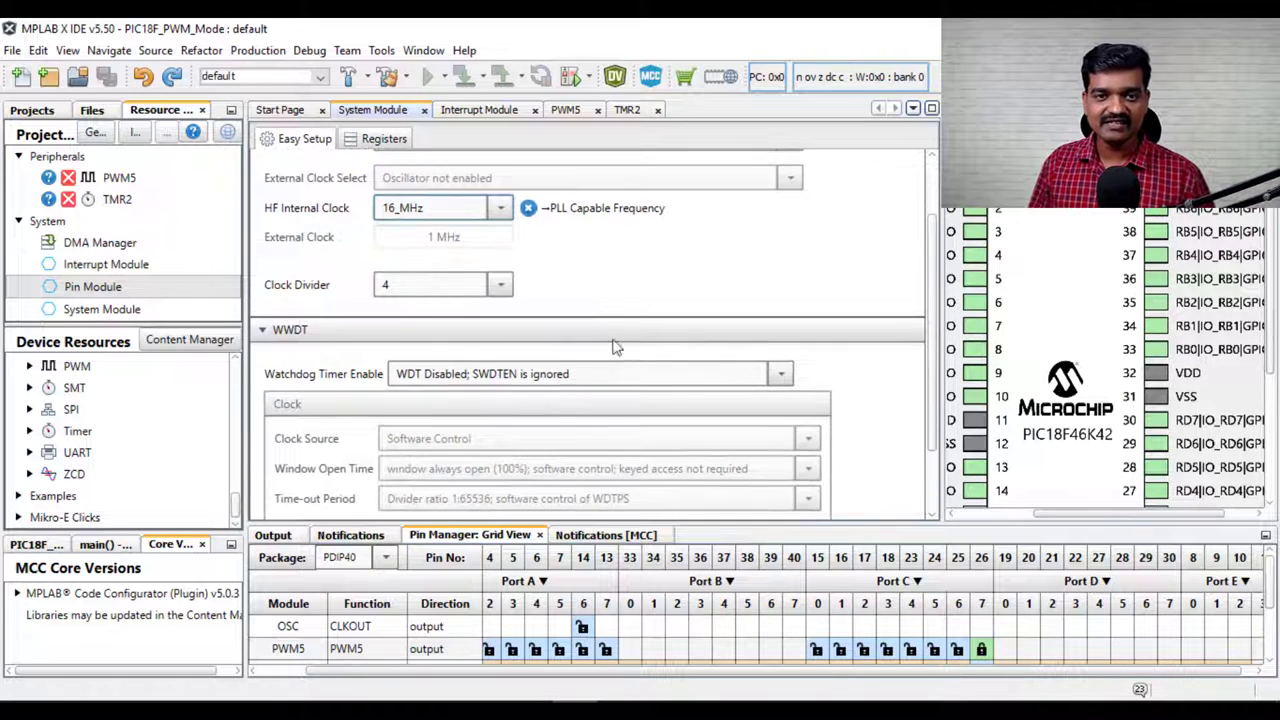
Check the Interrupt Module page, close it, and return to the System Module's oscillator settings
left_click(467, 108)
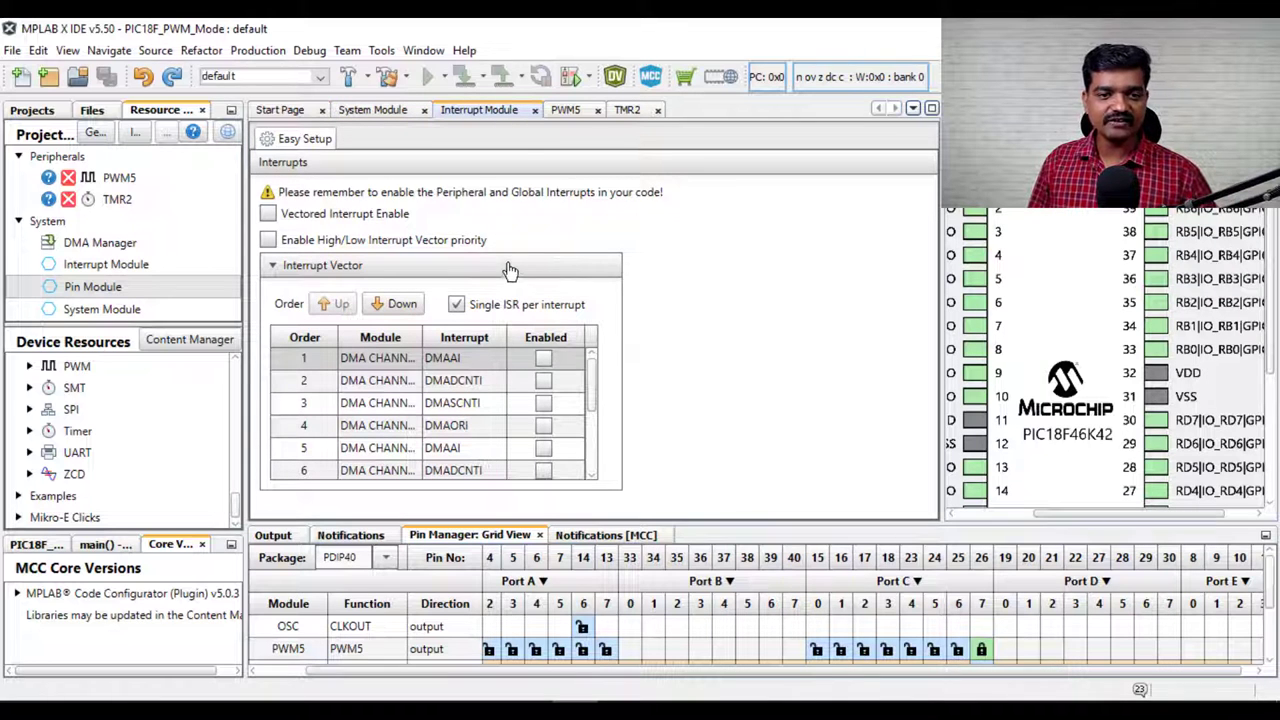
left_click(535, 110)
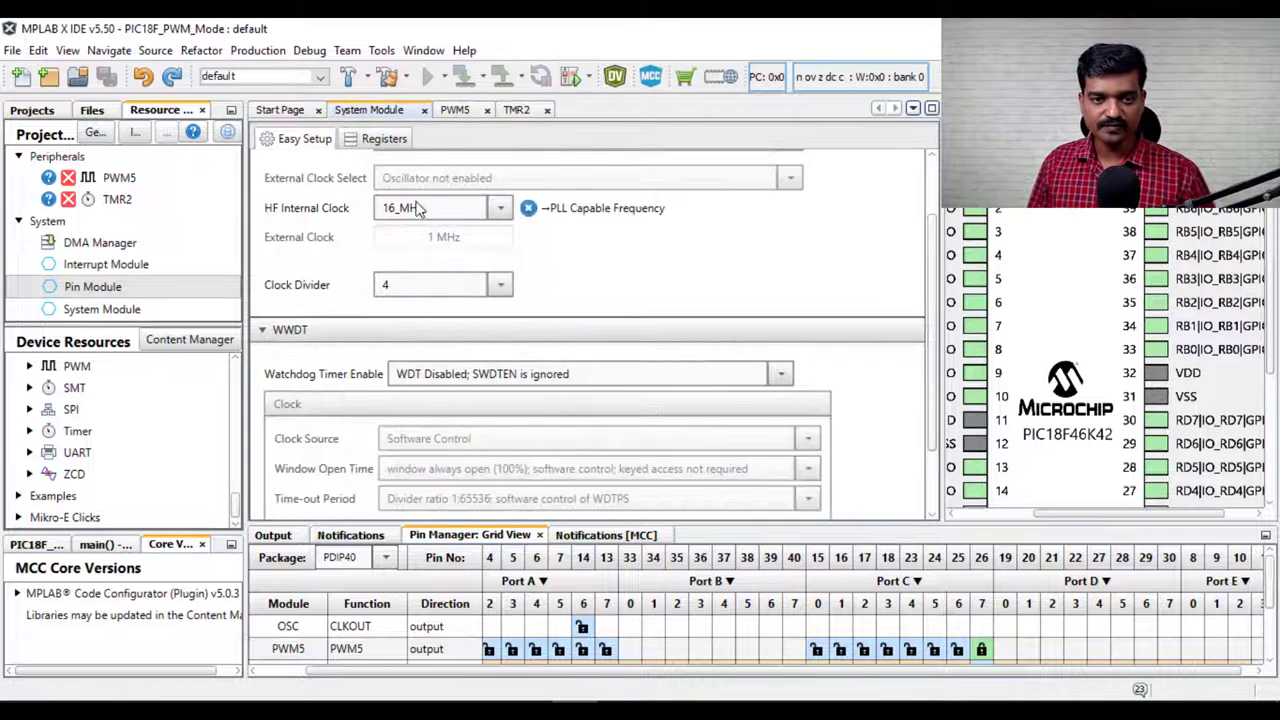
scroll(614, 316, "up", 4)
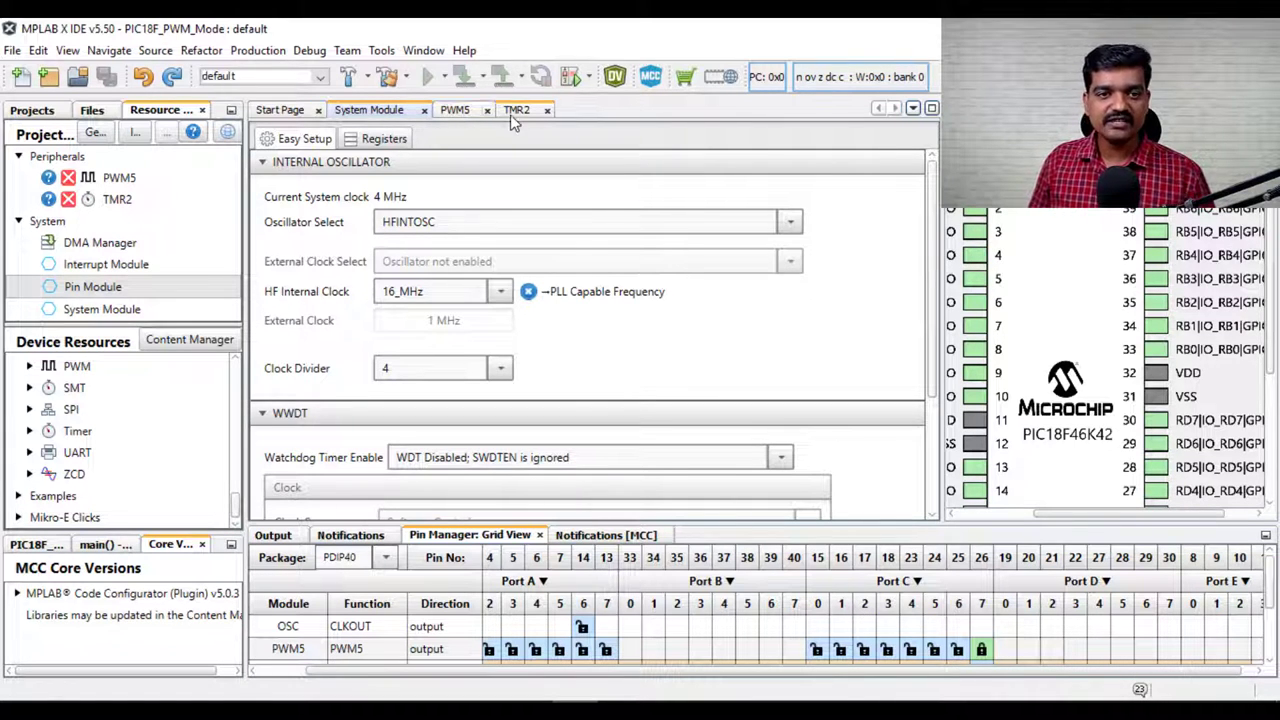
Set the PWM5 duty cycle to 50 % in its hardware settings
left_click(461, 112)
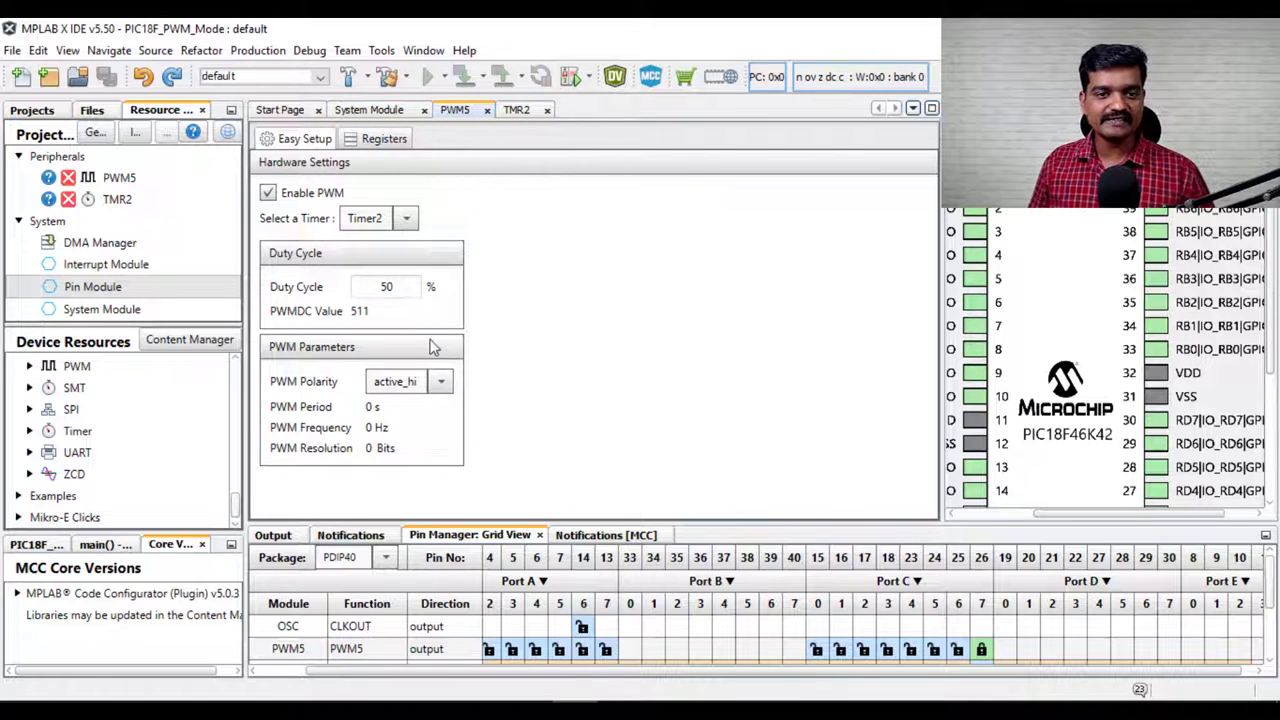
double_click(396, 288)
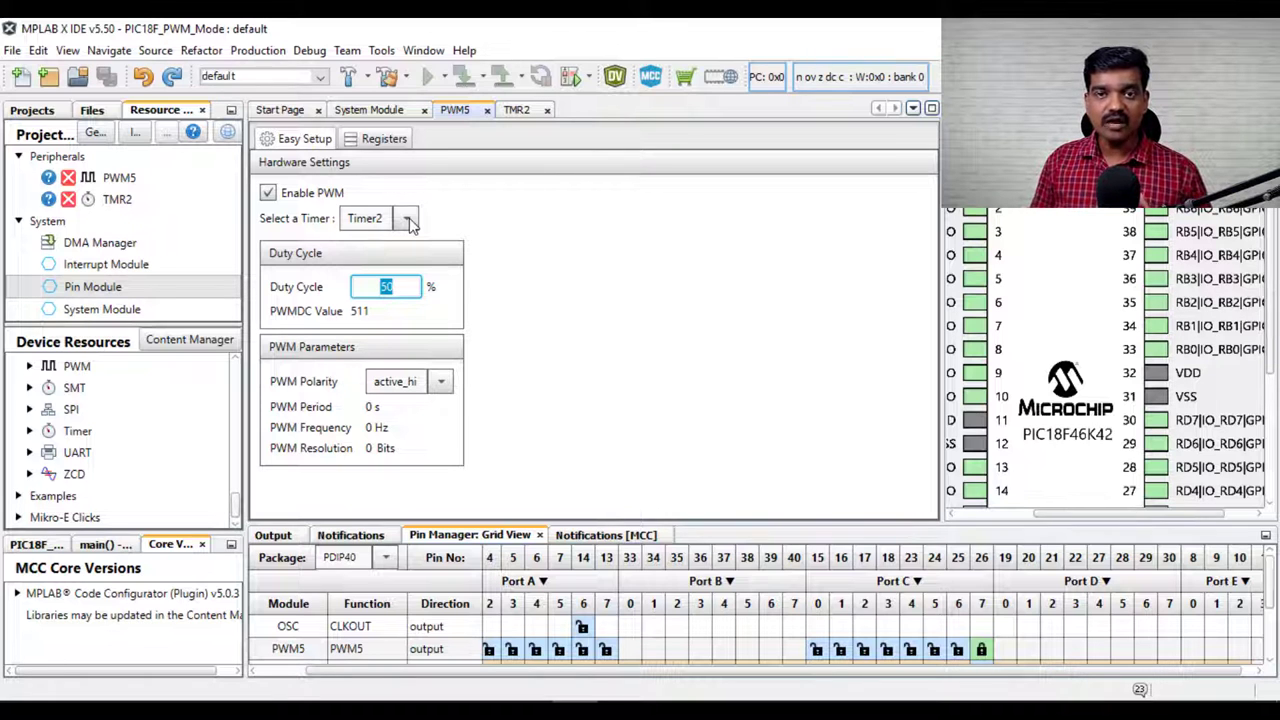
left_click(518, 405)
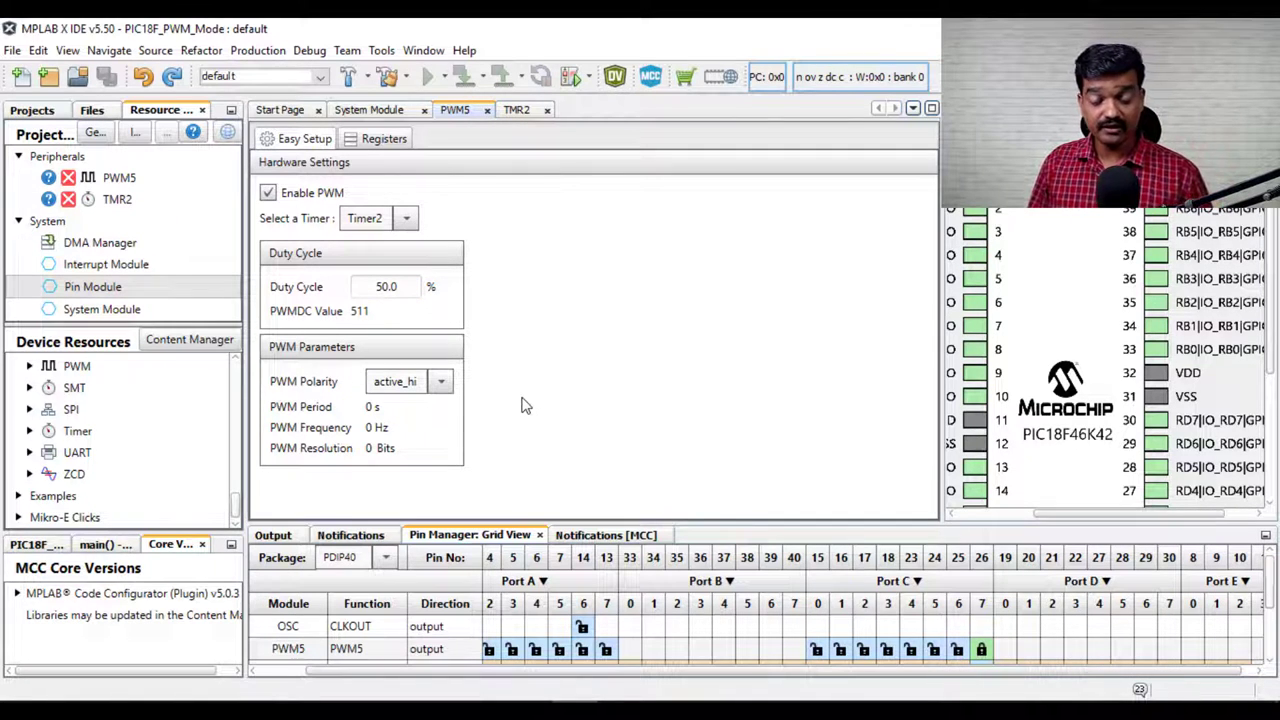
Read the MCC notifications about PWM5 in an enlarged list, and set the TMR2 clock source to FOSC/4
left_click(590, 537)
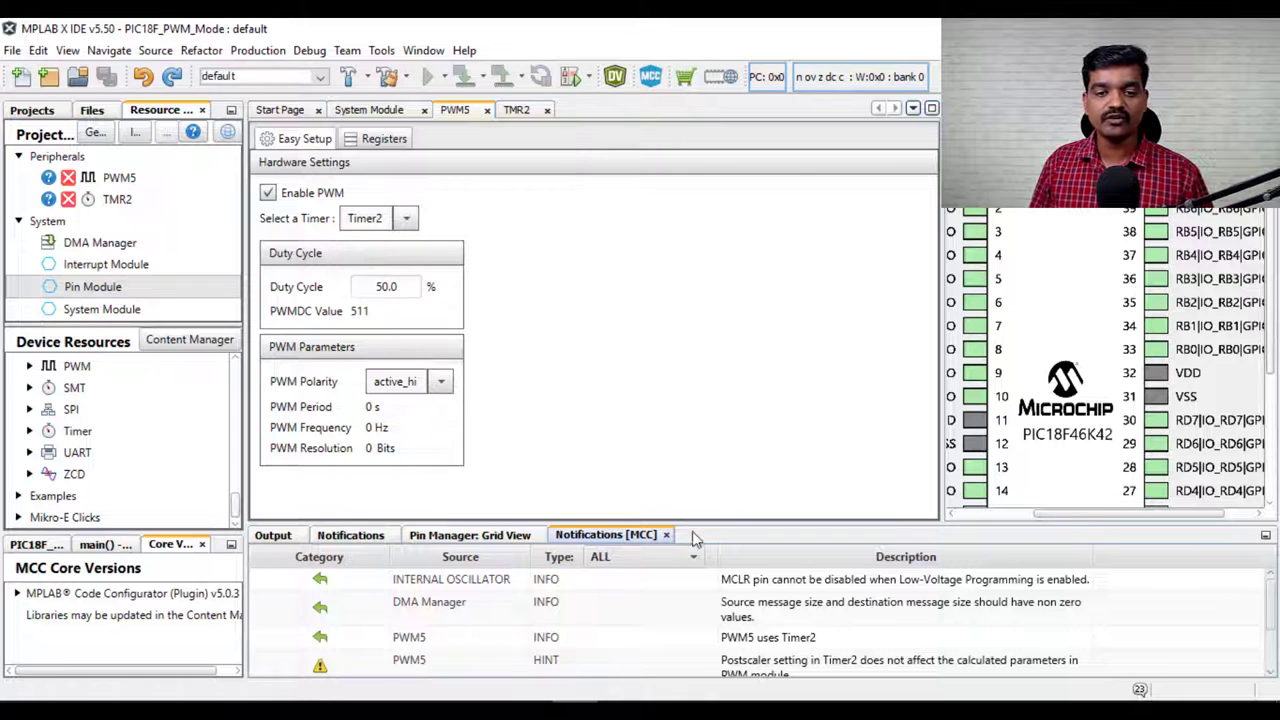
left_click_drag(708, 521, 640, 467)
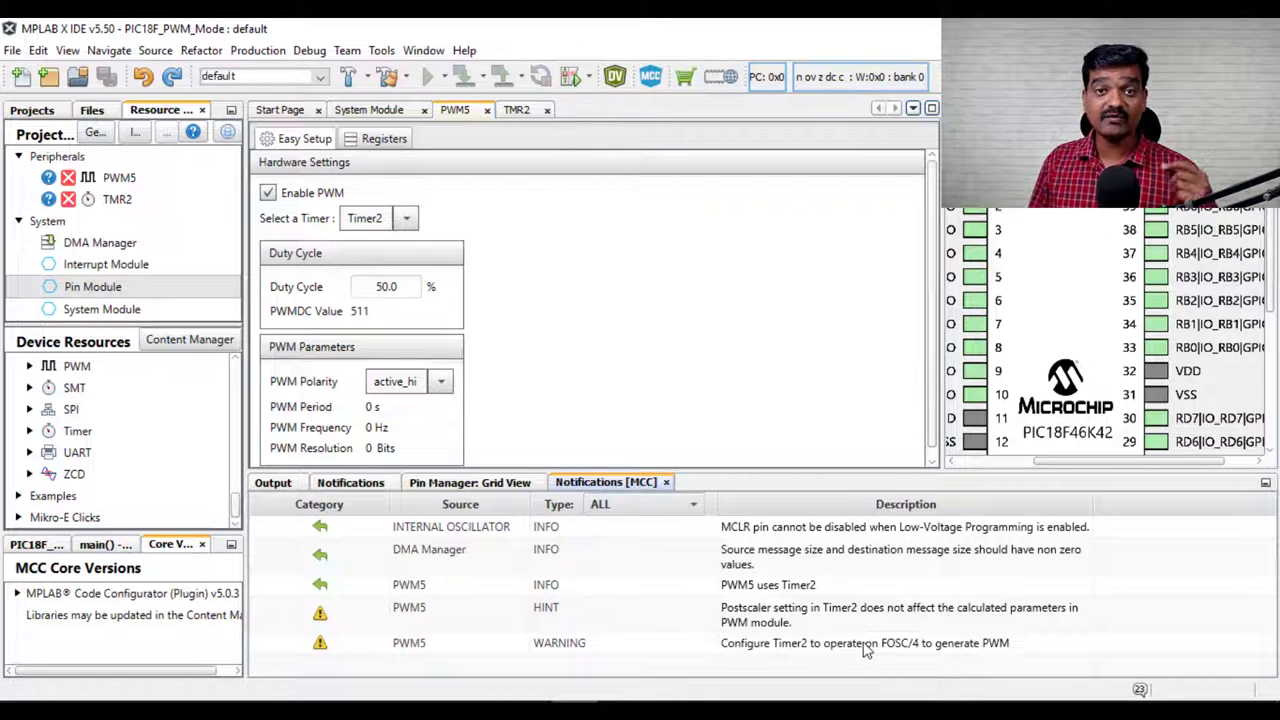
left_click(514, 111)
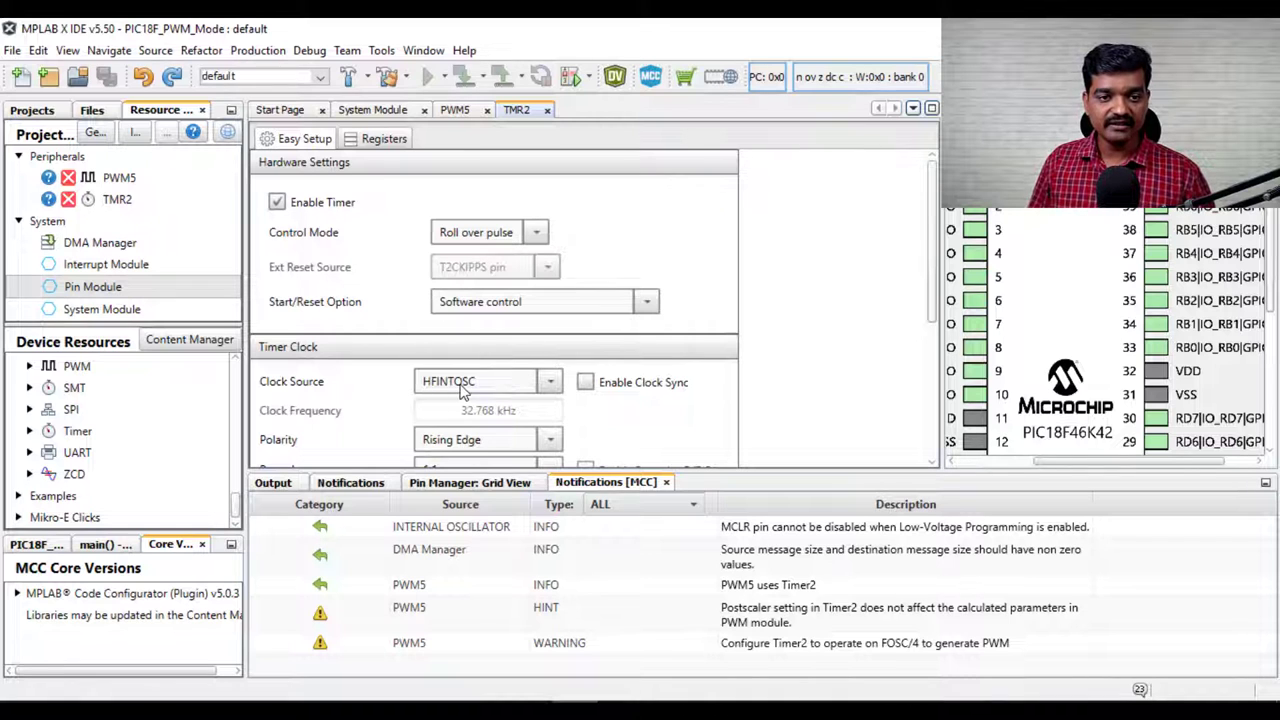
left_click(497, 392)
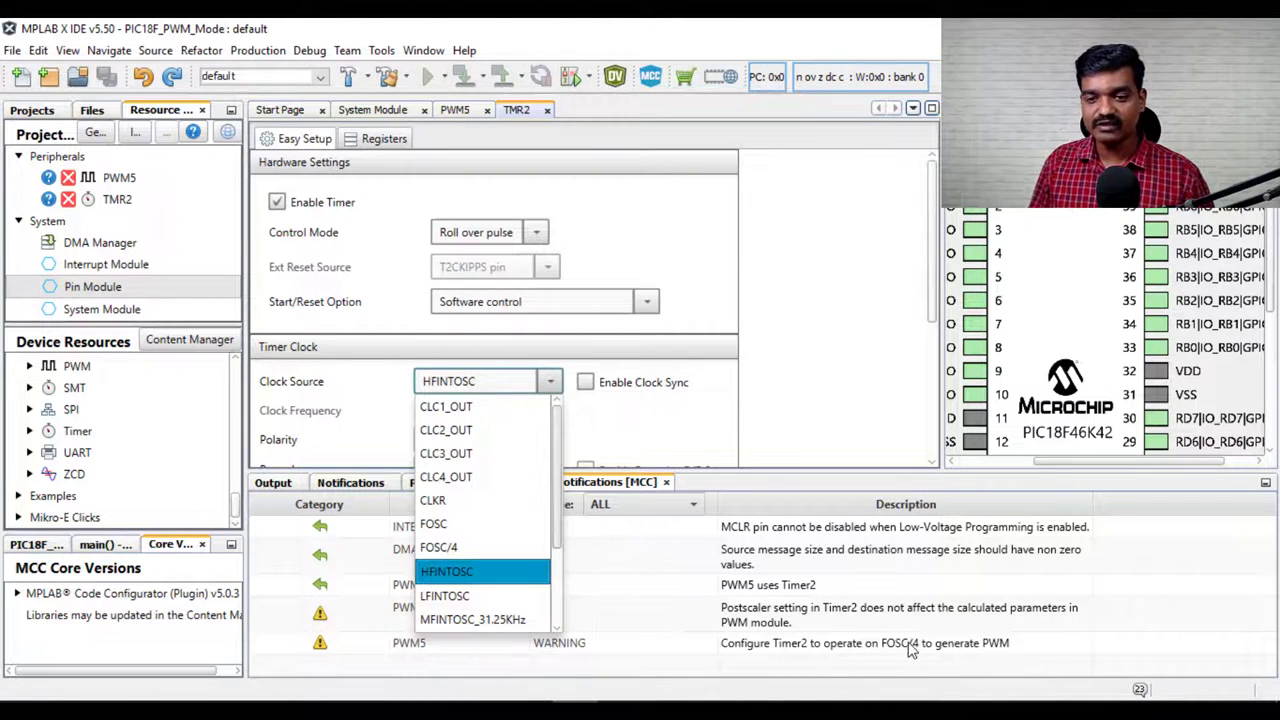
left_click(472, 547)
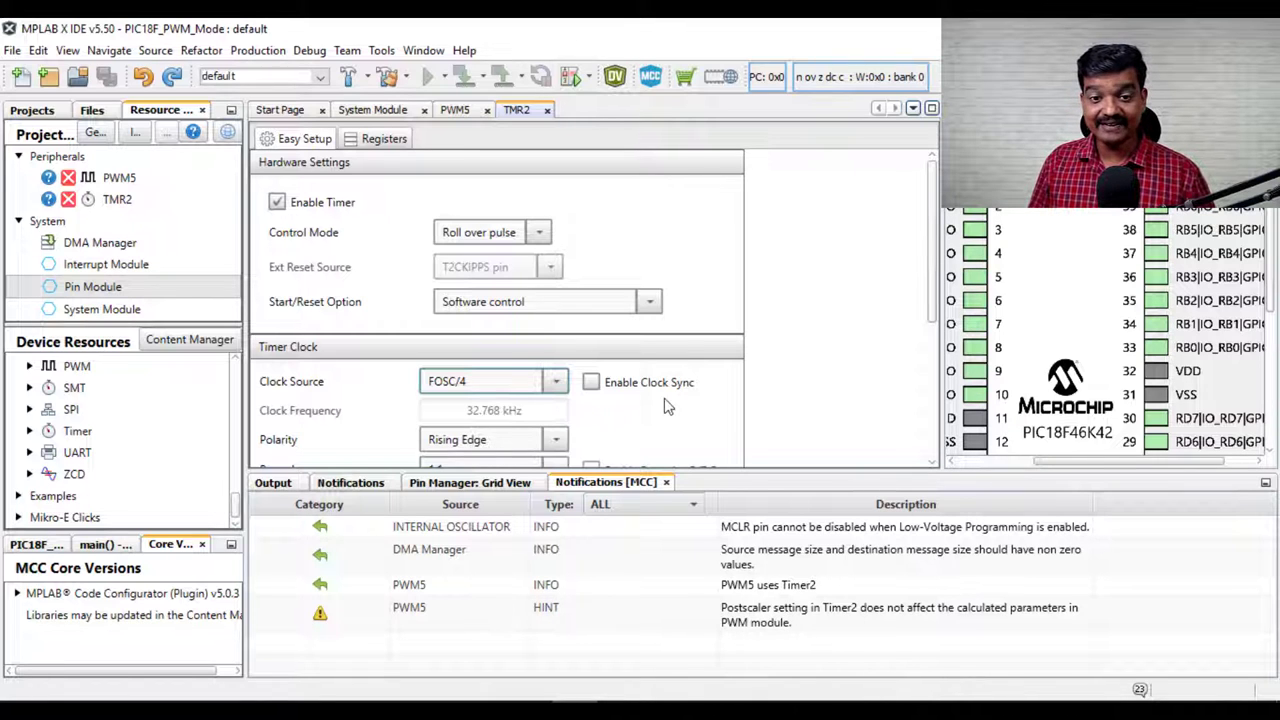
Examine the TMR2 clock and timer period settings, and consult the servo motor PWM timing diagram in Photos for the required period
scroll(690, 414, "down", 1)
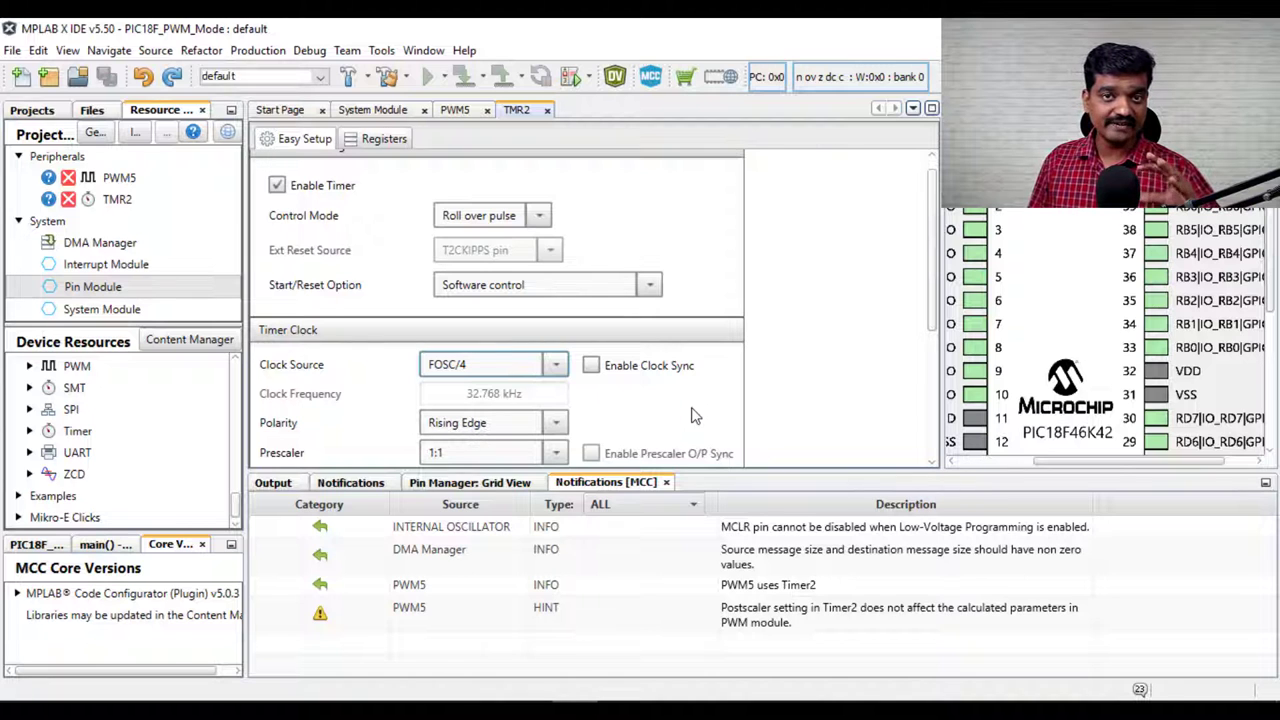
scroll(695, 415, "down", 1)
scroll(695, 415, "down", 2)
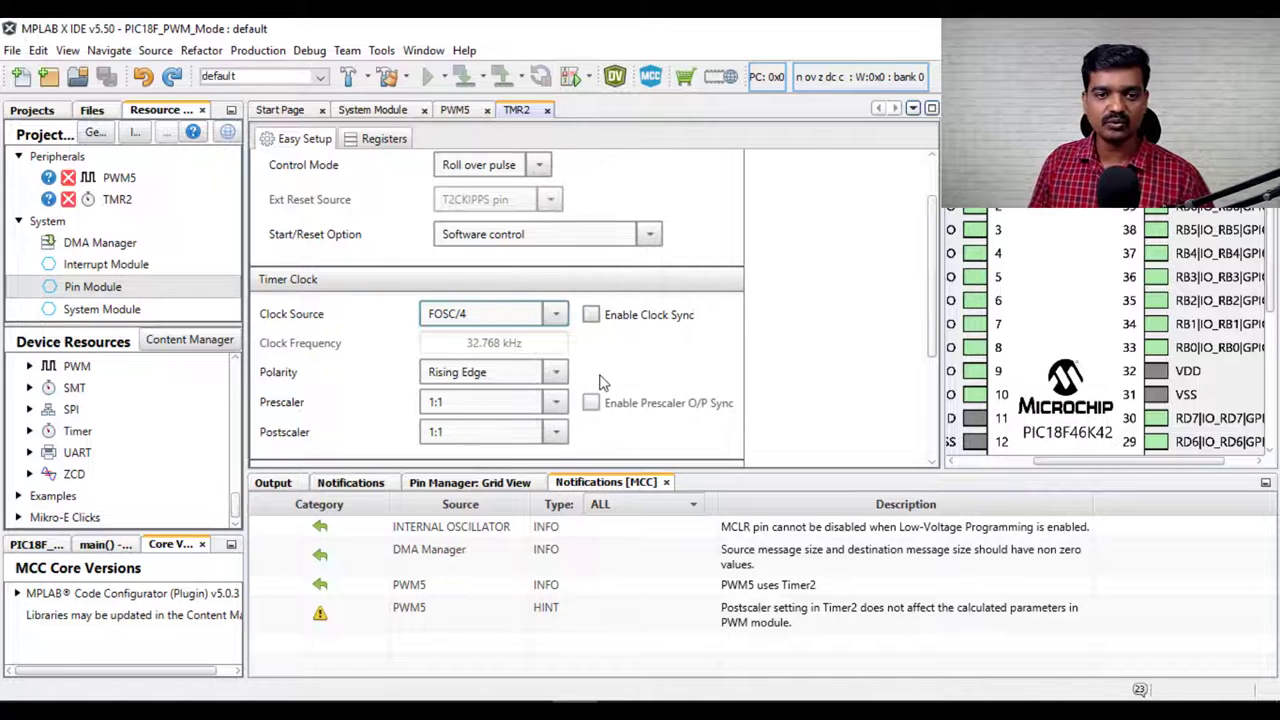
scroll(607, 383, "down", 2)
scroll(607, 383, "down", 2)
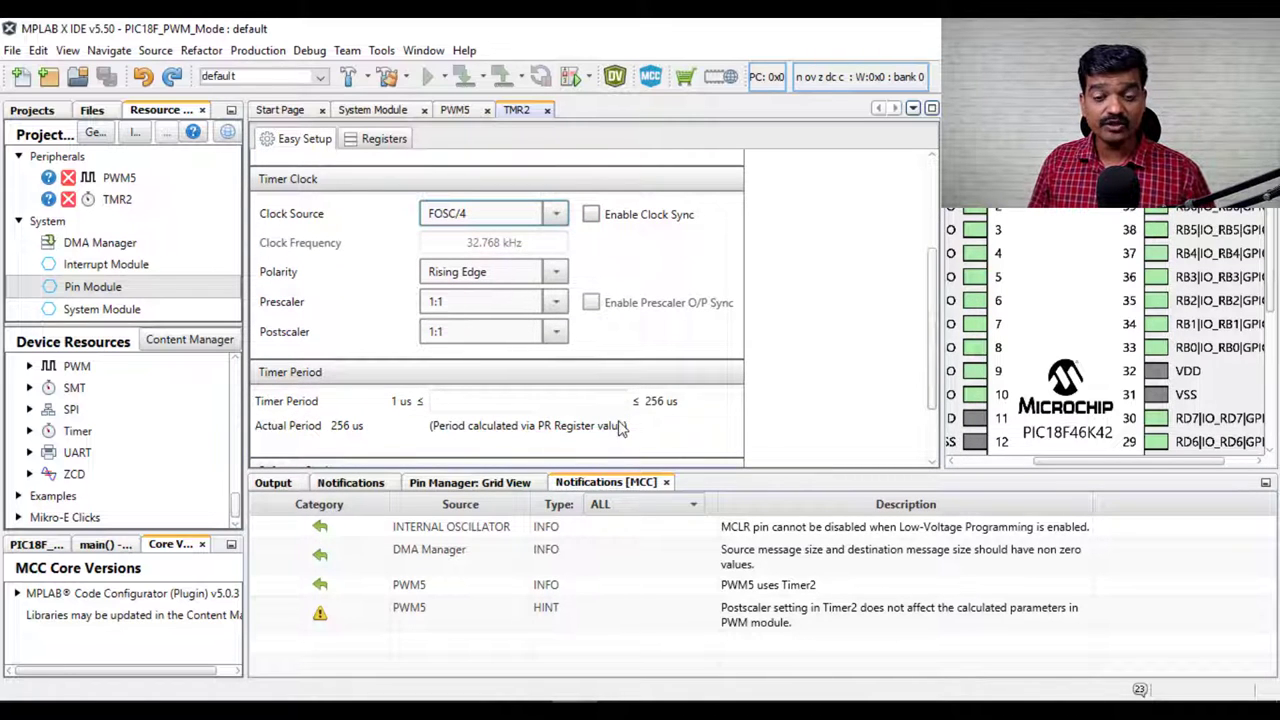
key("alt+Tab")
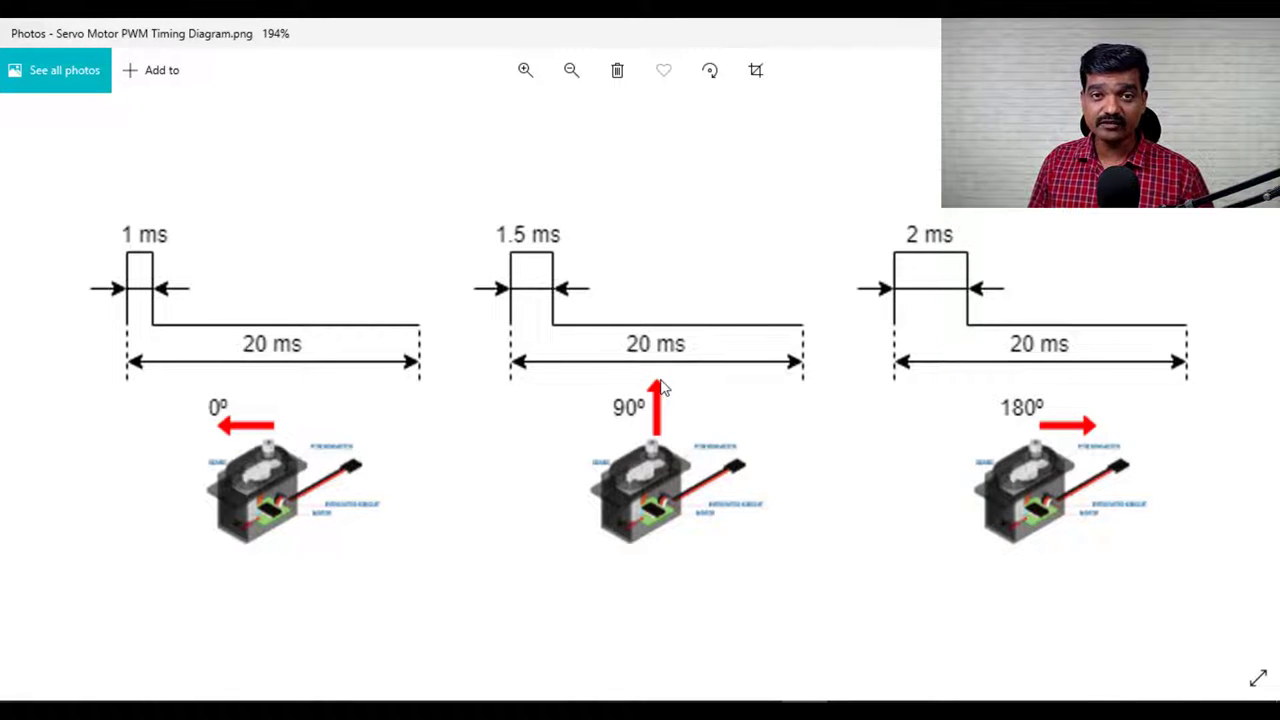
key("alt+Tab")
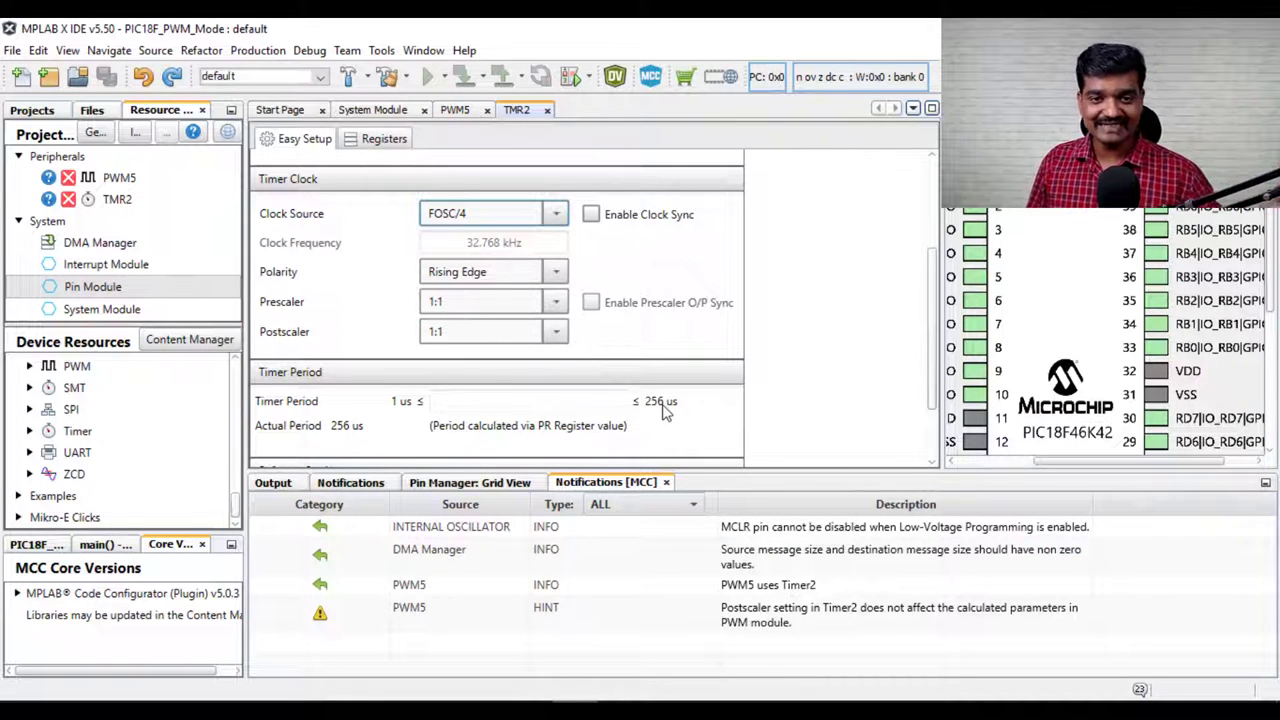
Set the TMR2 prescaler to 1:128 after comparing the allowed timer period range with the 1:64 option
left_click(553, 305)
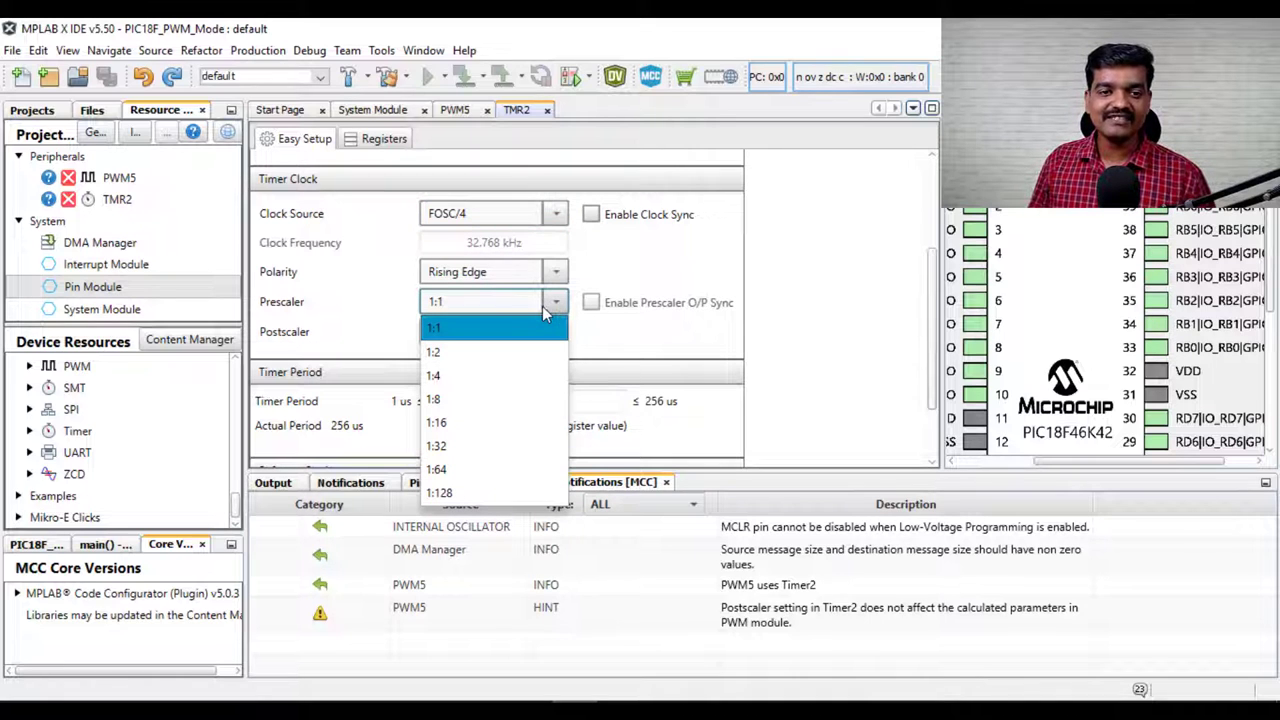
left_click(477, 491)
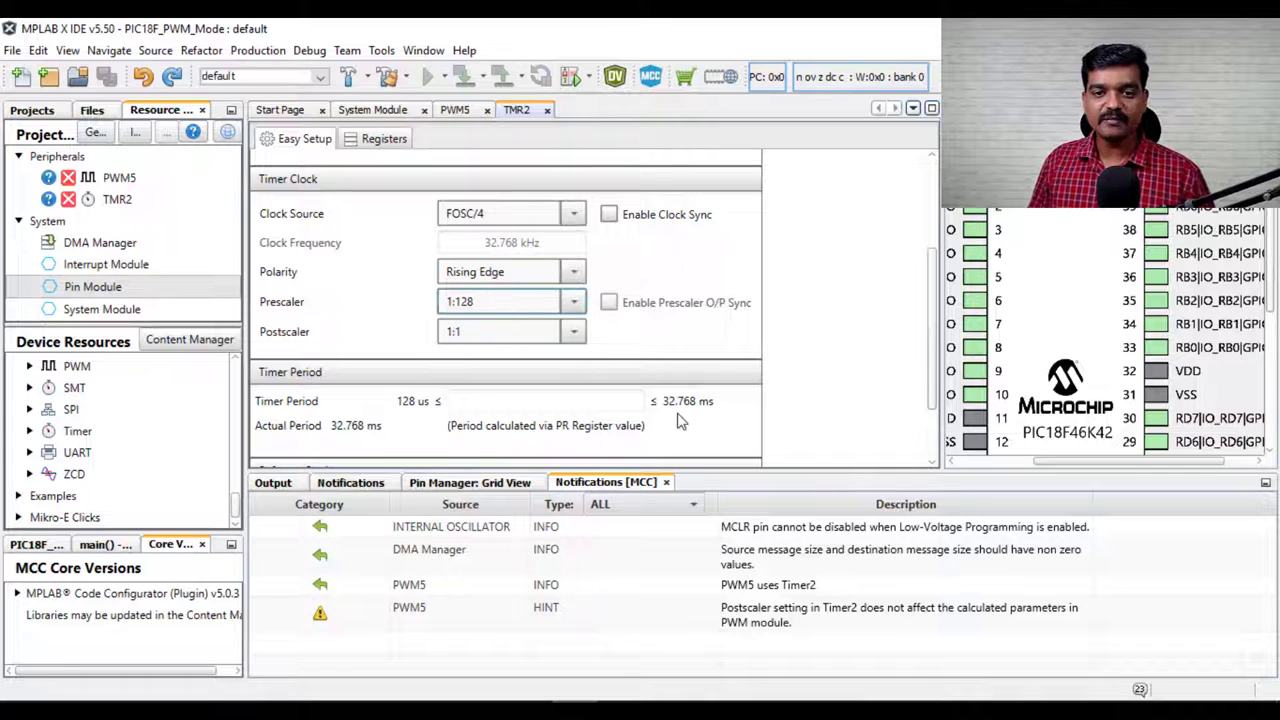
left_click(560, 308)
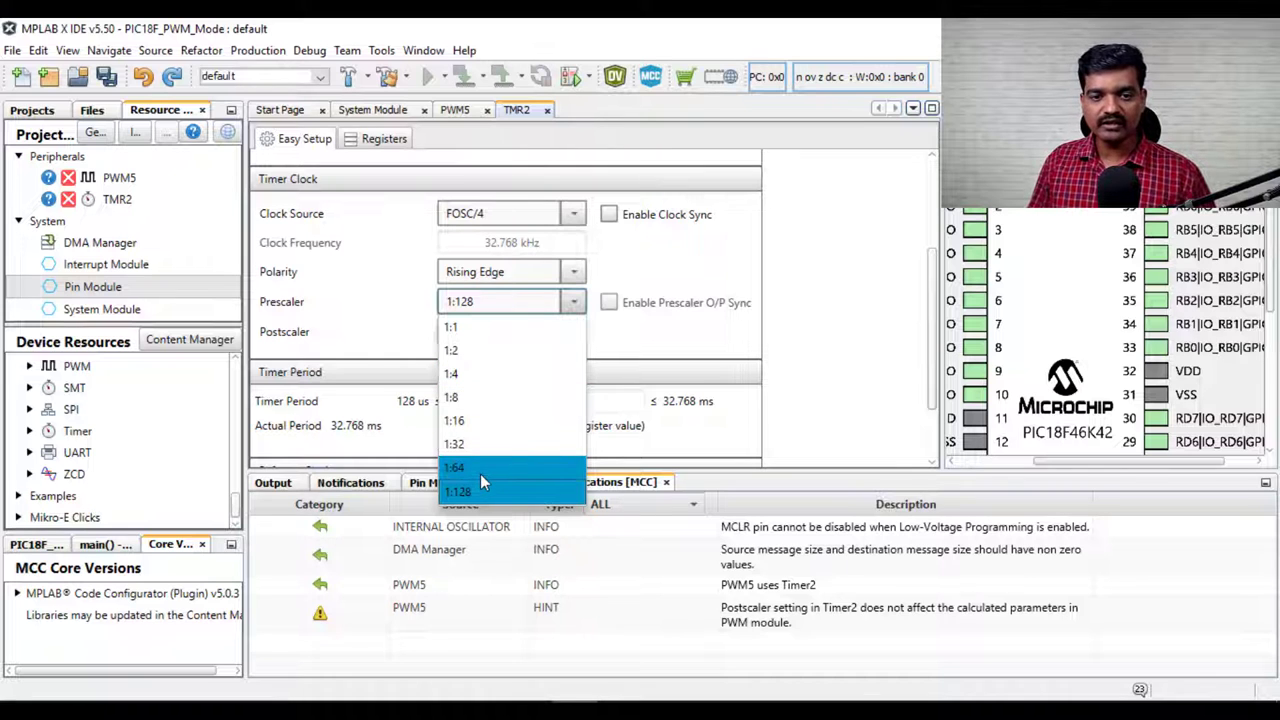
left_click(480, 474)
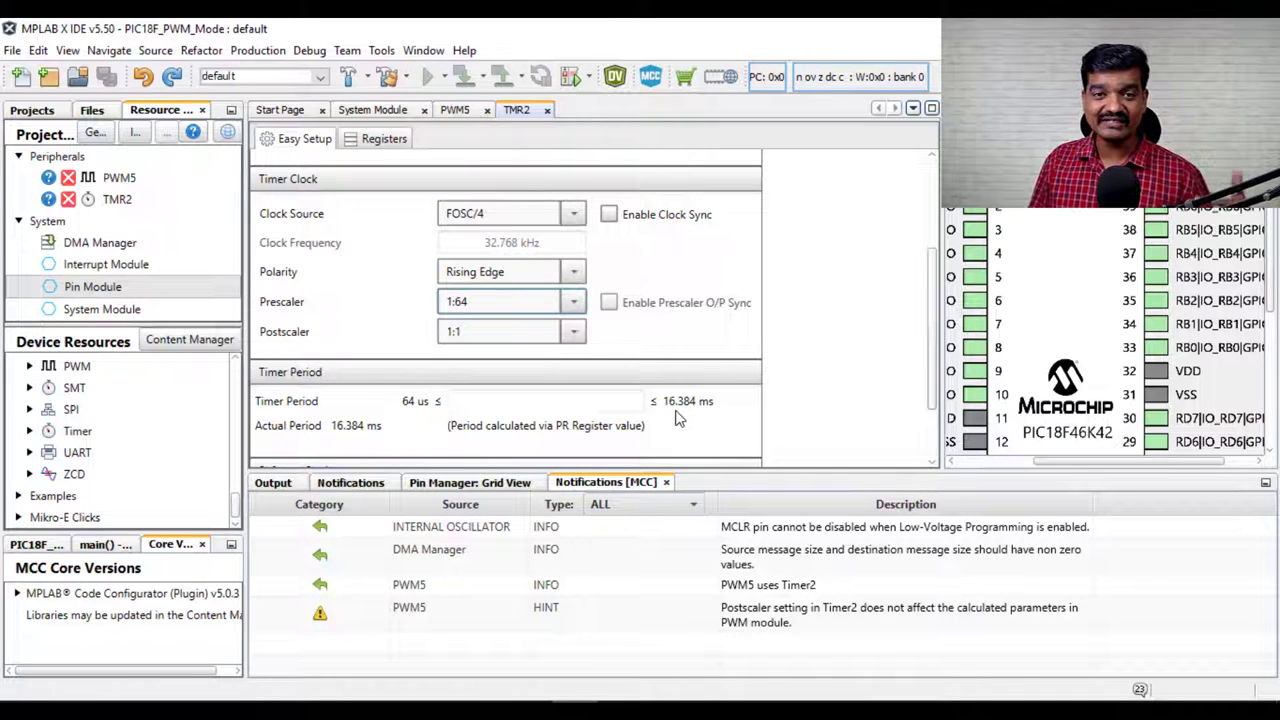
left_click(572, 303)
left_click(470, 492)
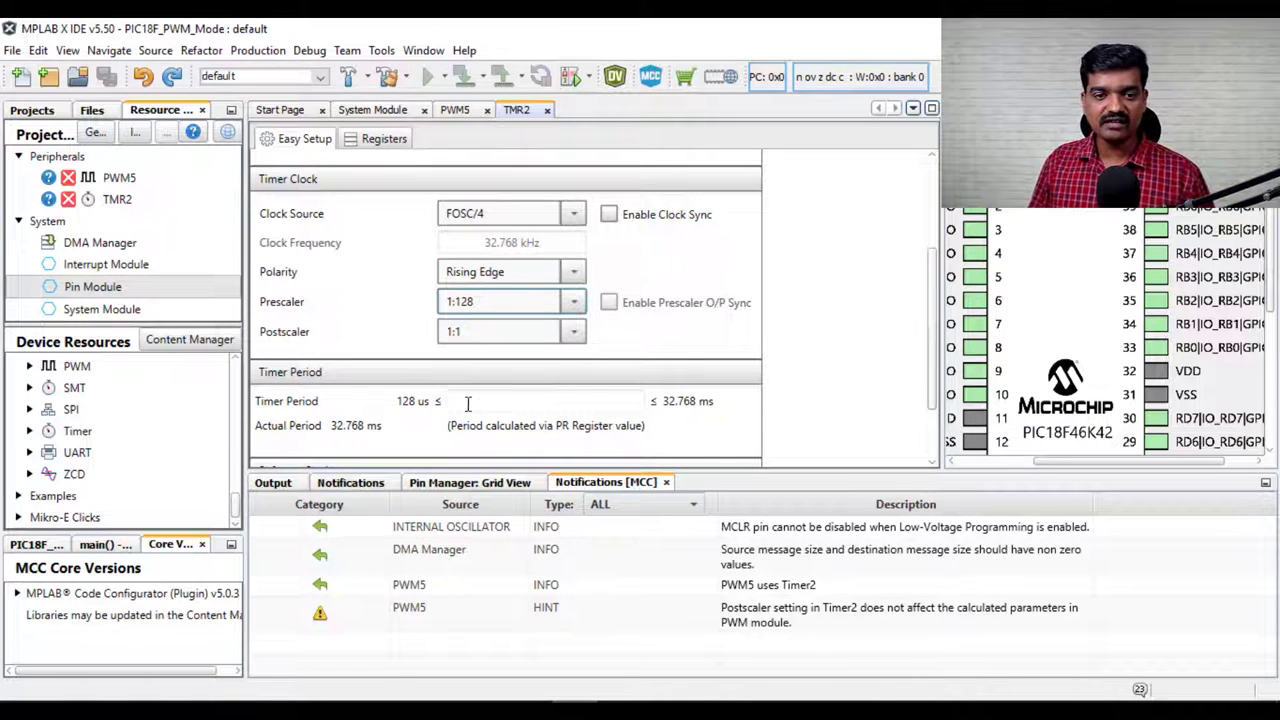
Set the TMR2 timer period to 20 ms
left_click(540, 410)
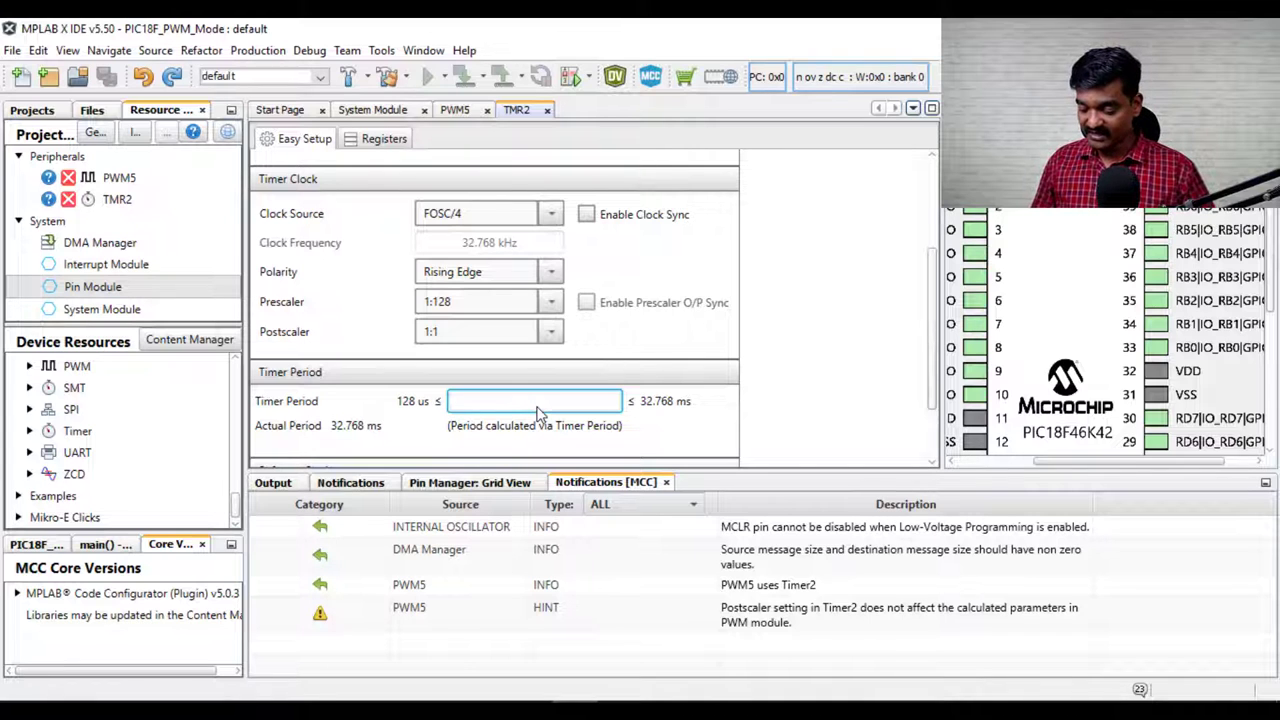
type("20 ms")
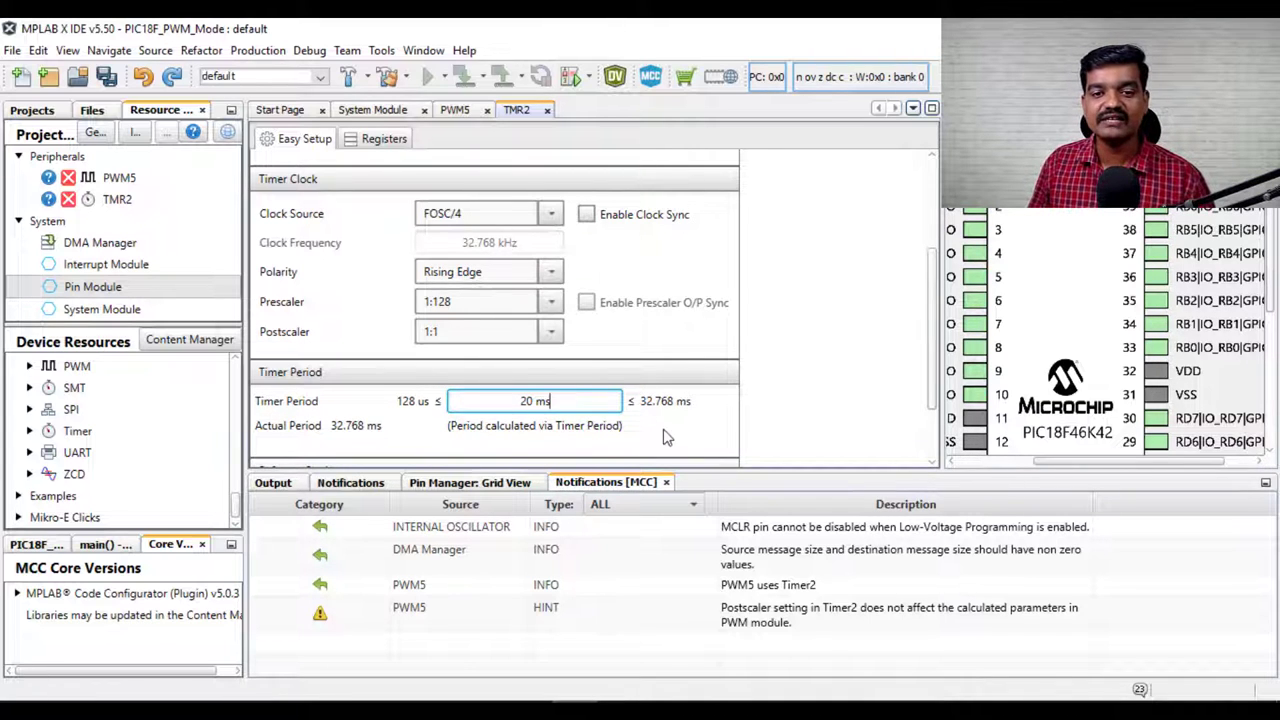
key("Return")
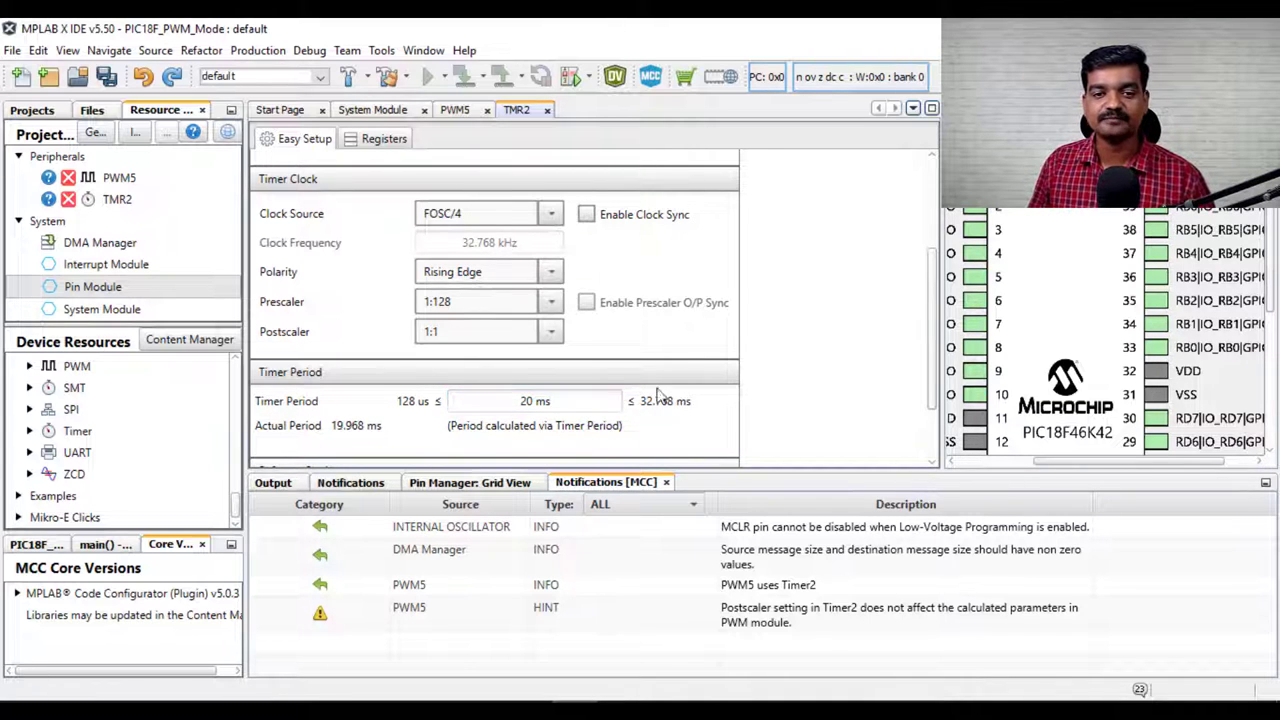
Review the TMR2 actual period, software settings and timer clock, and check the resulting PWM parameters on the PWM5 page
scroll(686, 368, "down", 1)
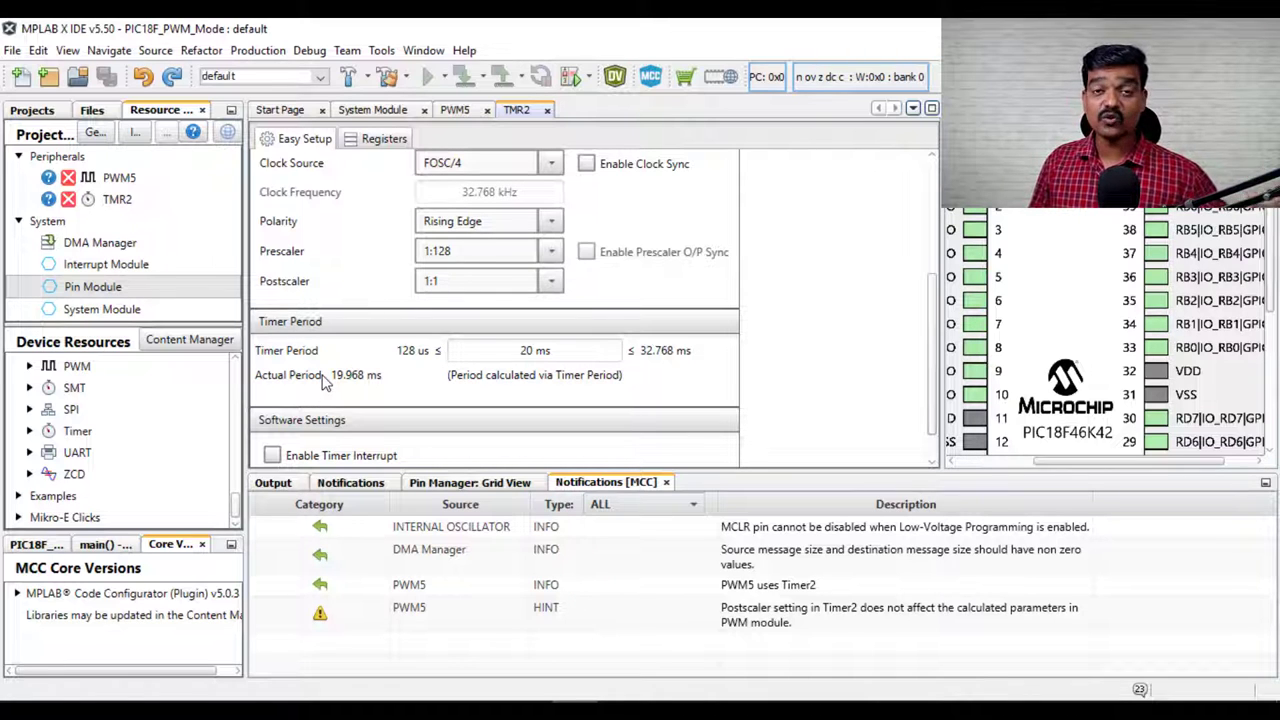
scroll(367, 393, "down", 1)
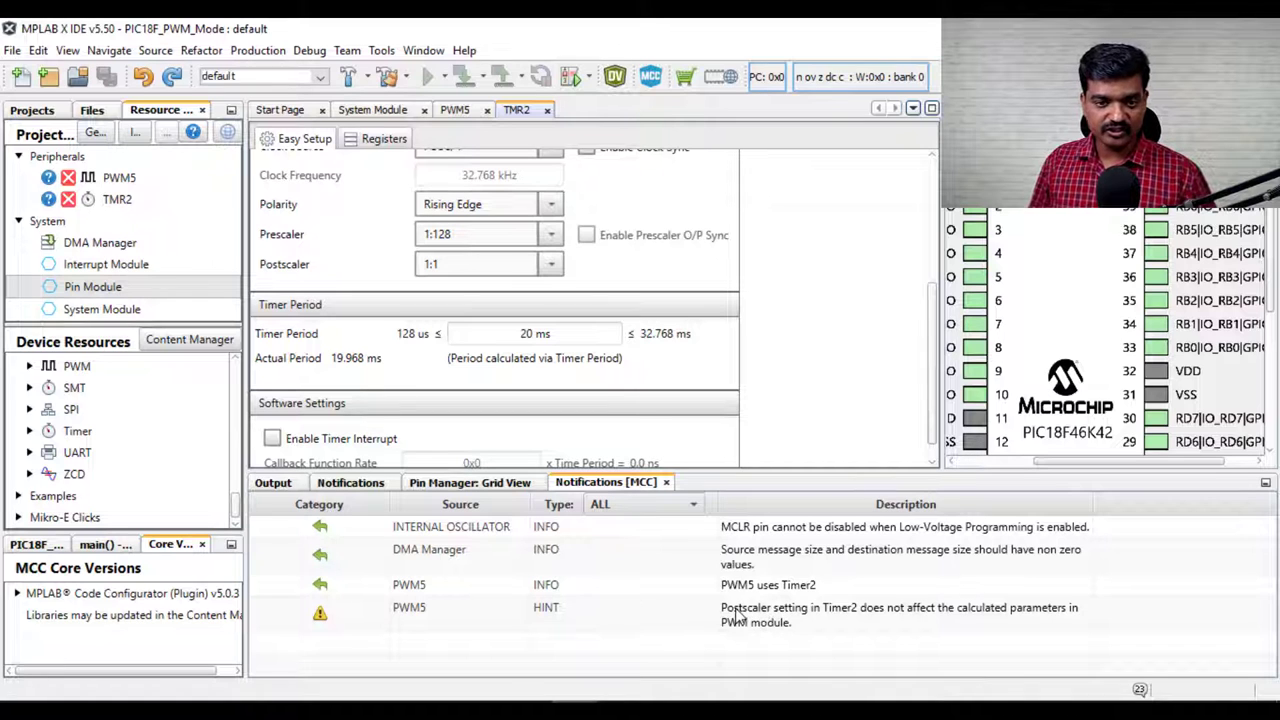
scroll(602, 395, "down", 1)
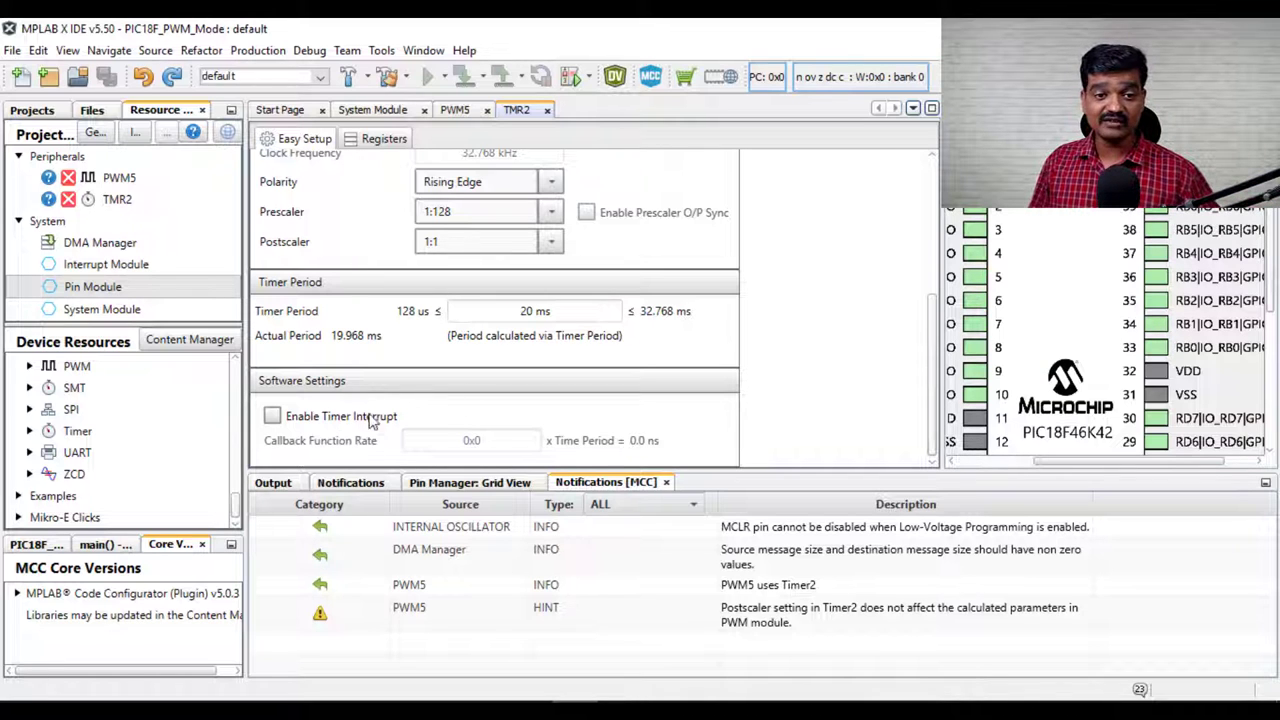
scroll(385, 412, "up", 3)
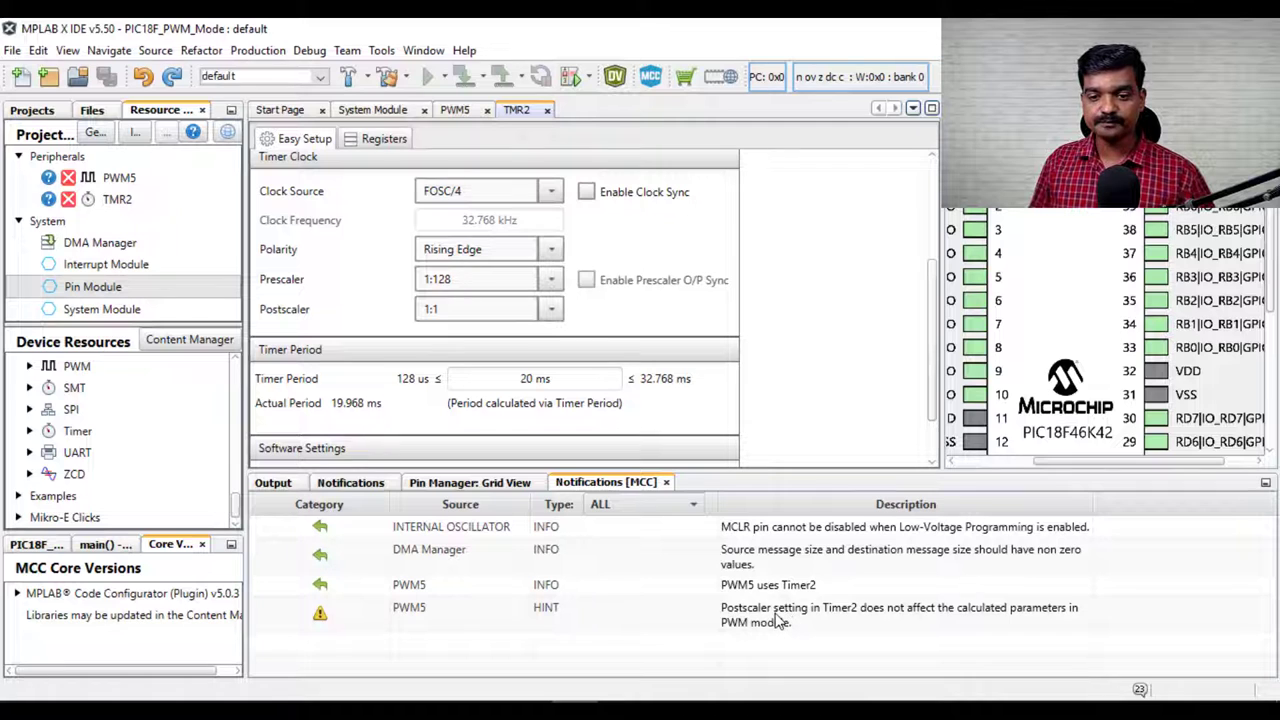
left_click(523, 385)
left_click_drag(523, 385, 565, 382)
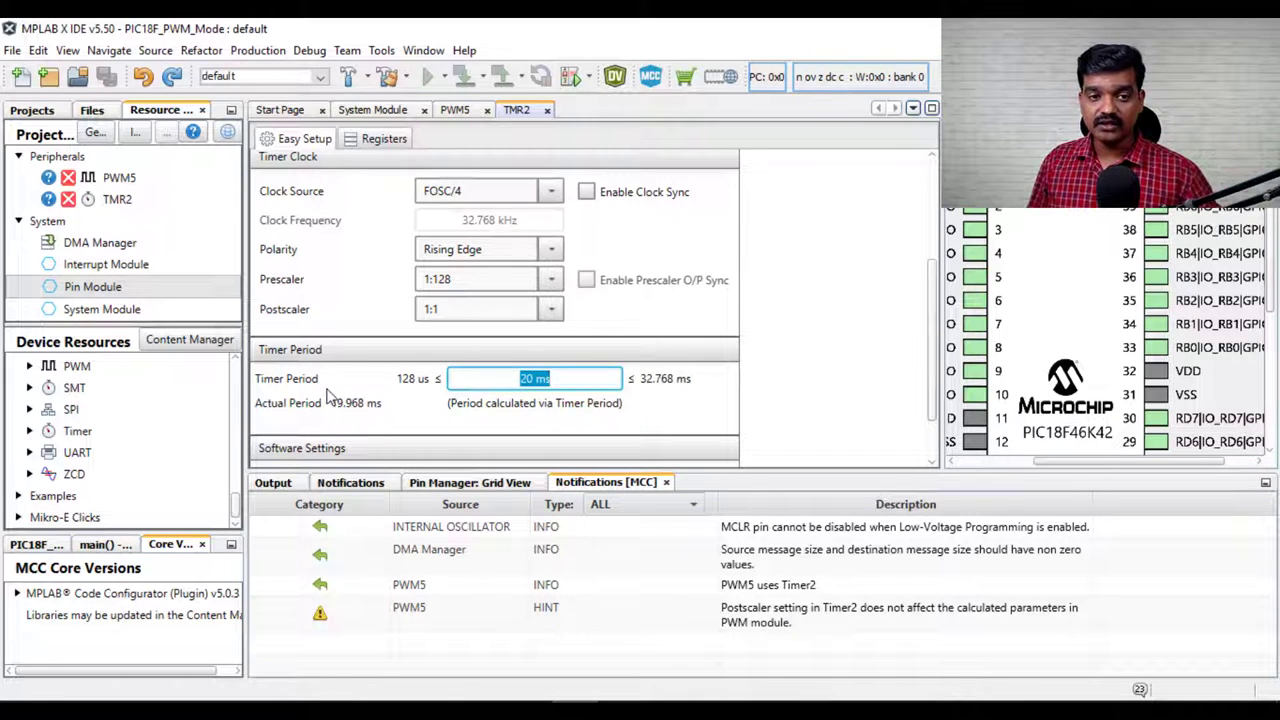
scroll(335, 392, "up", 1)
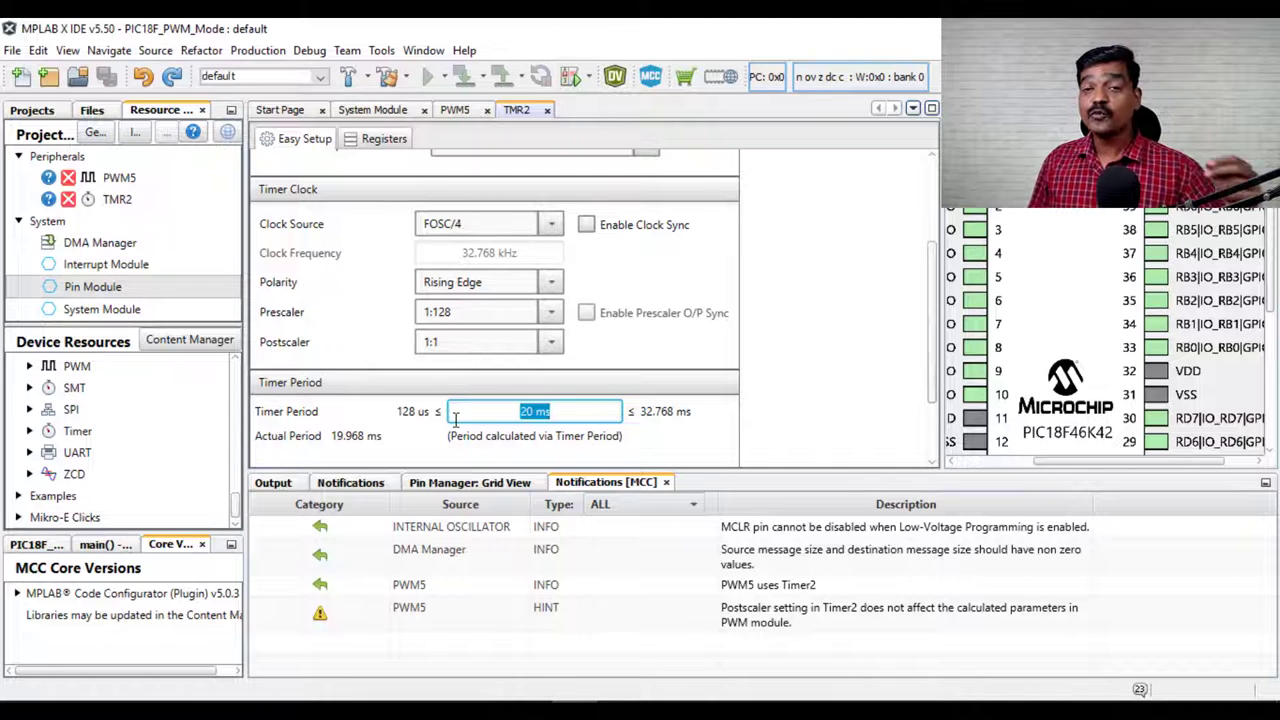
scroll(535, 385, "up", 1)
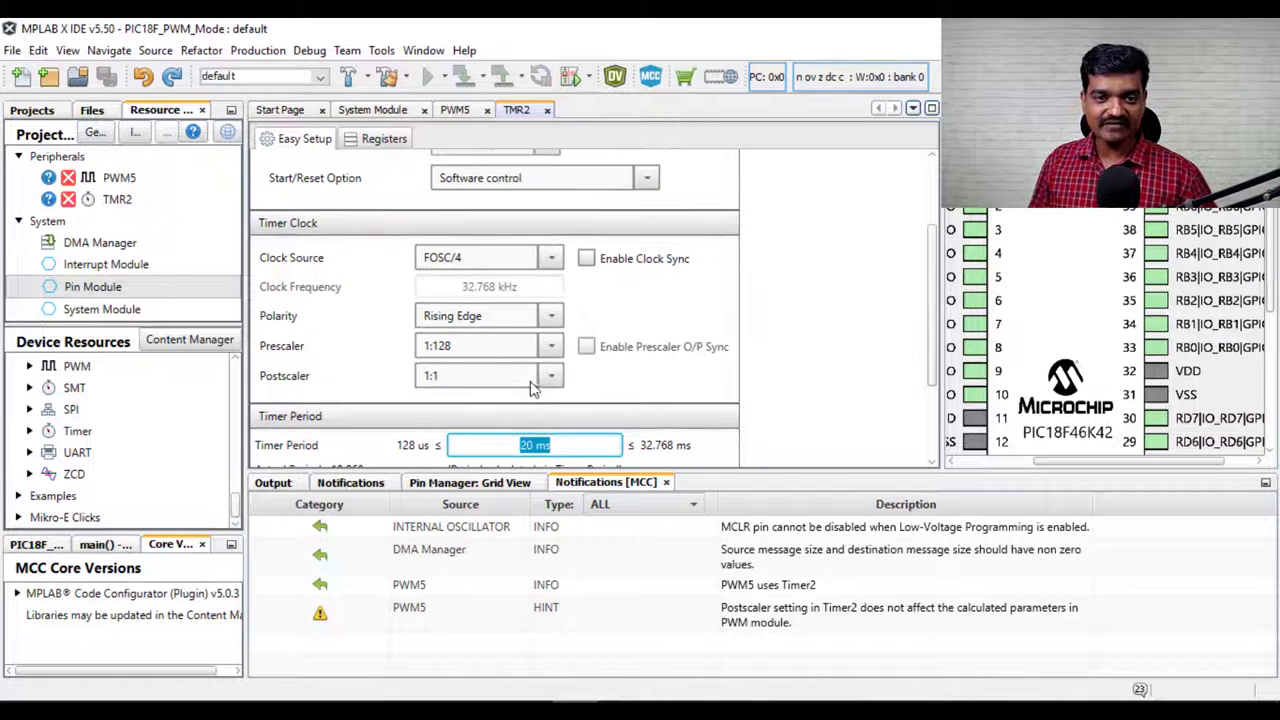
scroll(603, 352, "up", 1)
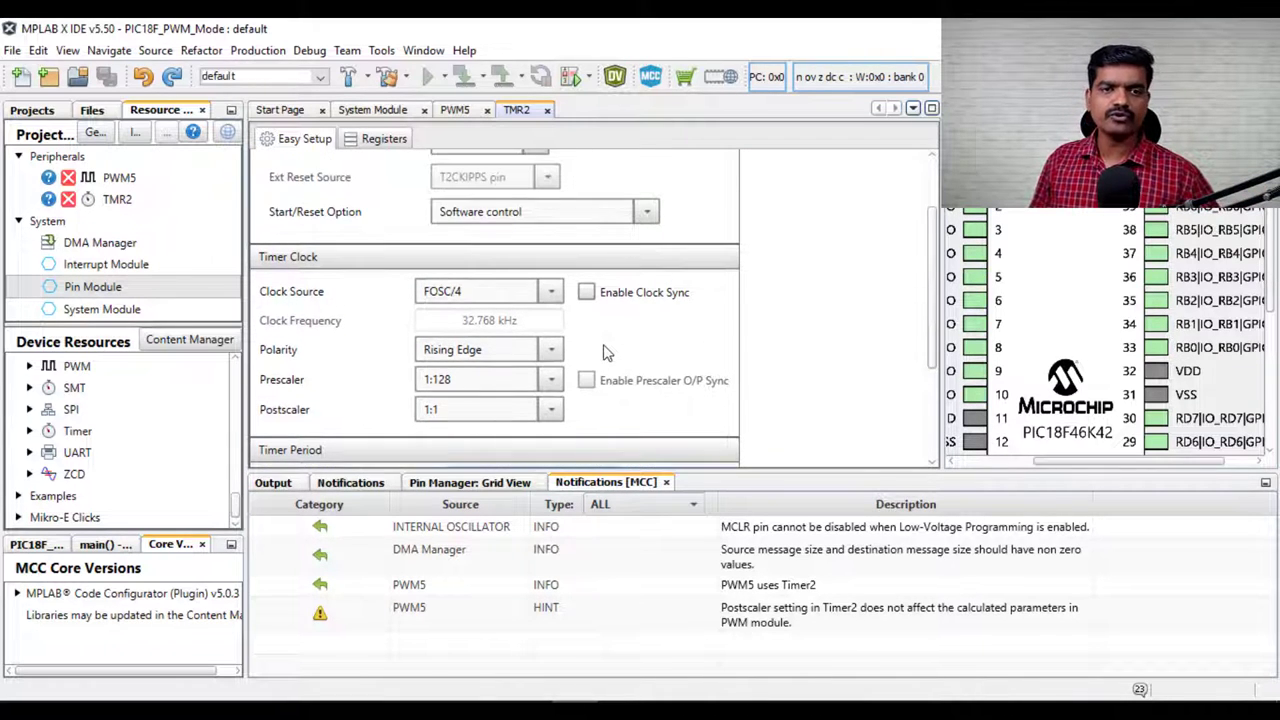
left_click(446, 111)
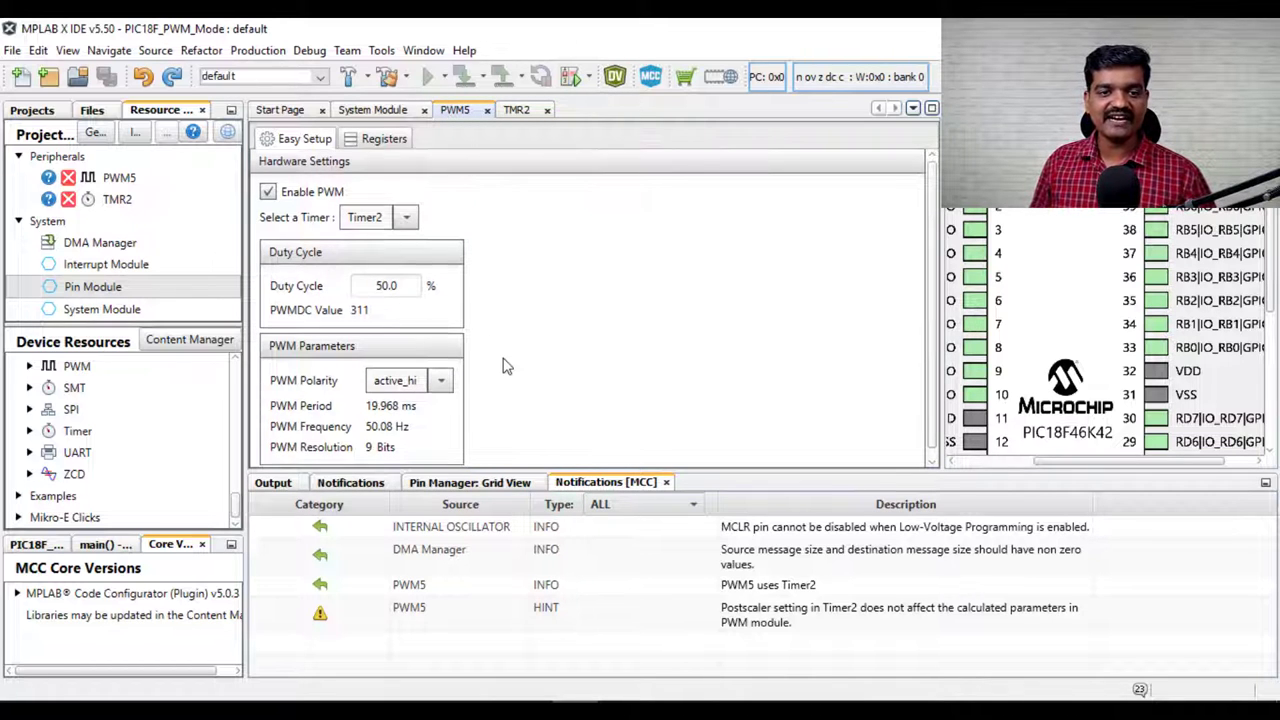